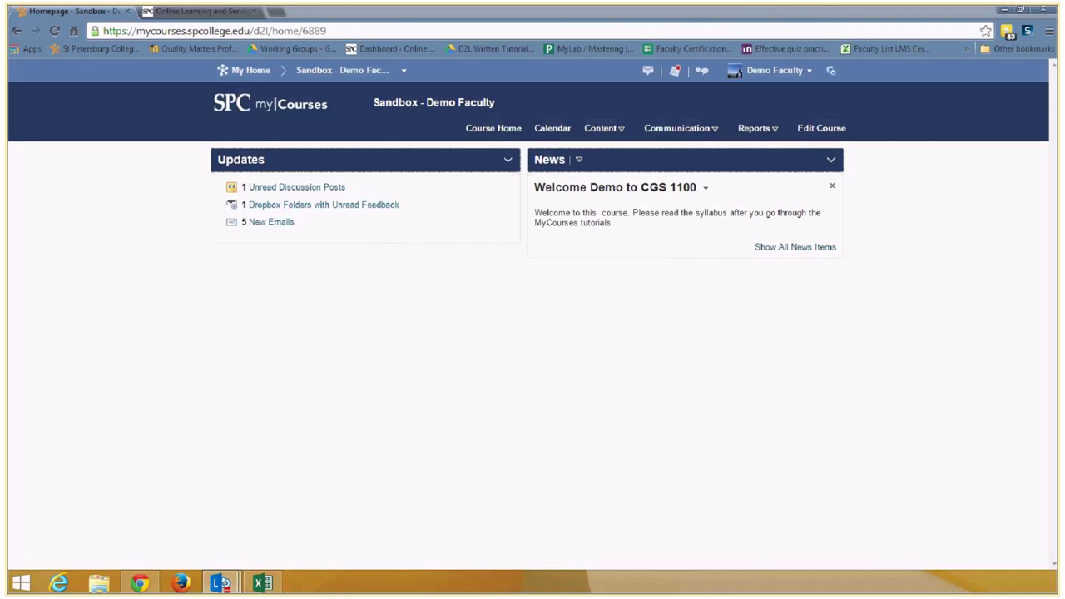
Open the Attendance Quick Guide from the MyCourses Quick Guides page of the Online Learning and Services site.
{"action": "left_click", "coordinate": [190, 12]}
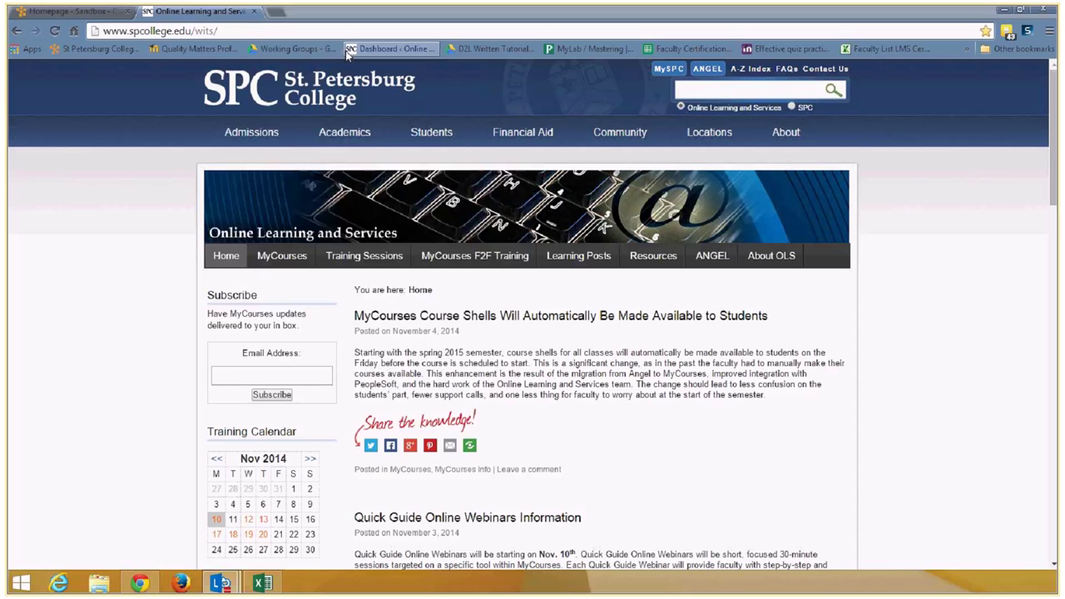
{"action": "mouse_move", "coordinate": [272, 263]}
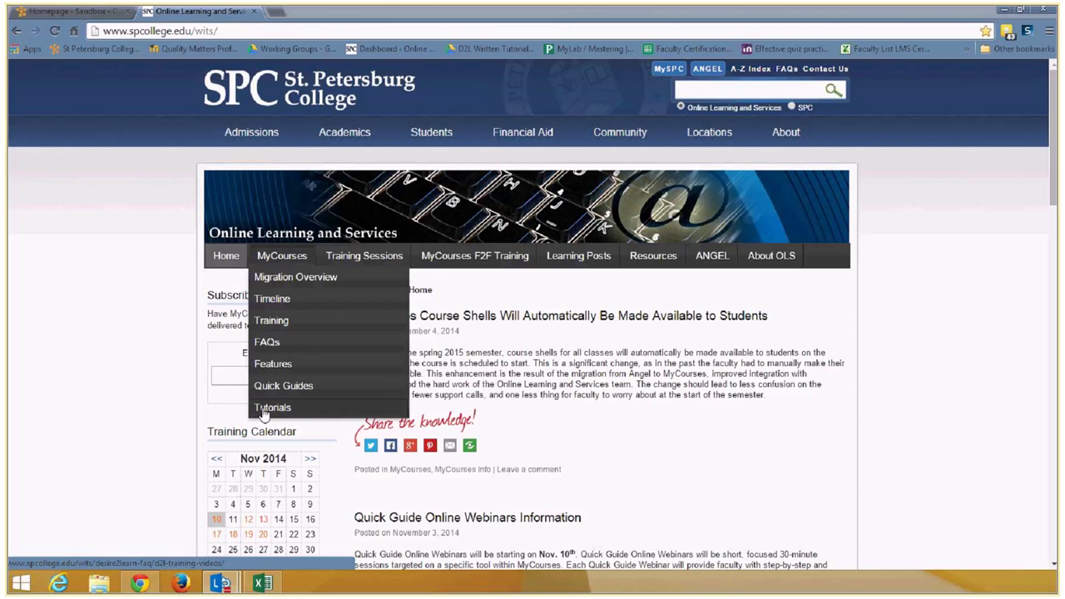
{"action": "mouse_move", "coordinate": [268, 396]}
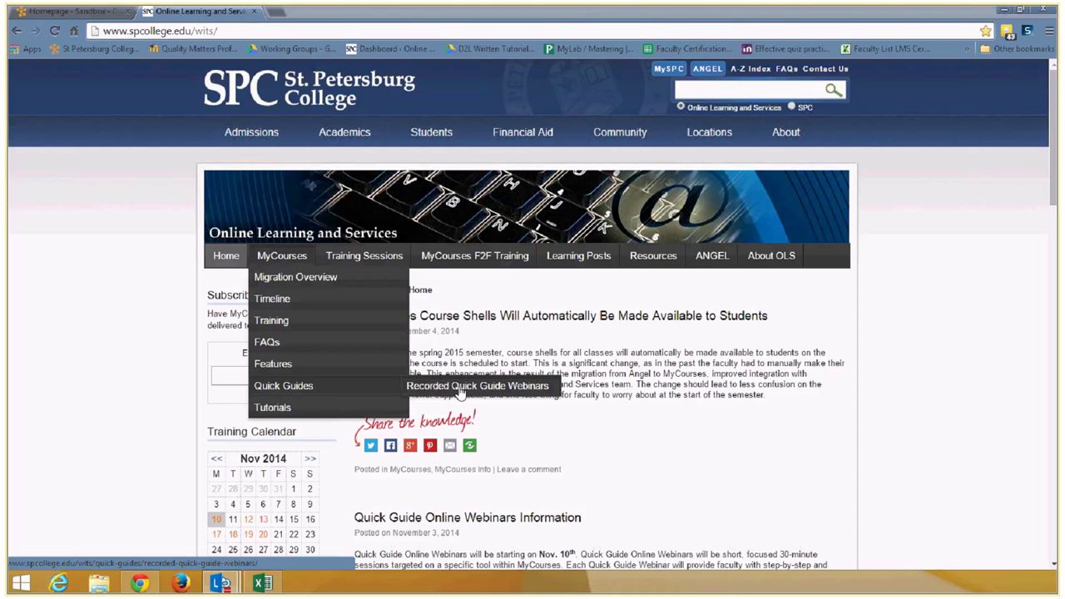
{"action": "left_click", "coordinate": [310, 392]}
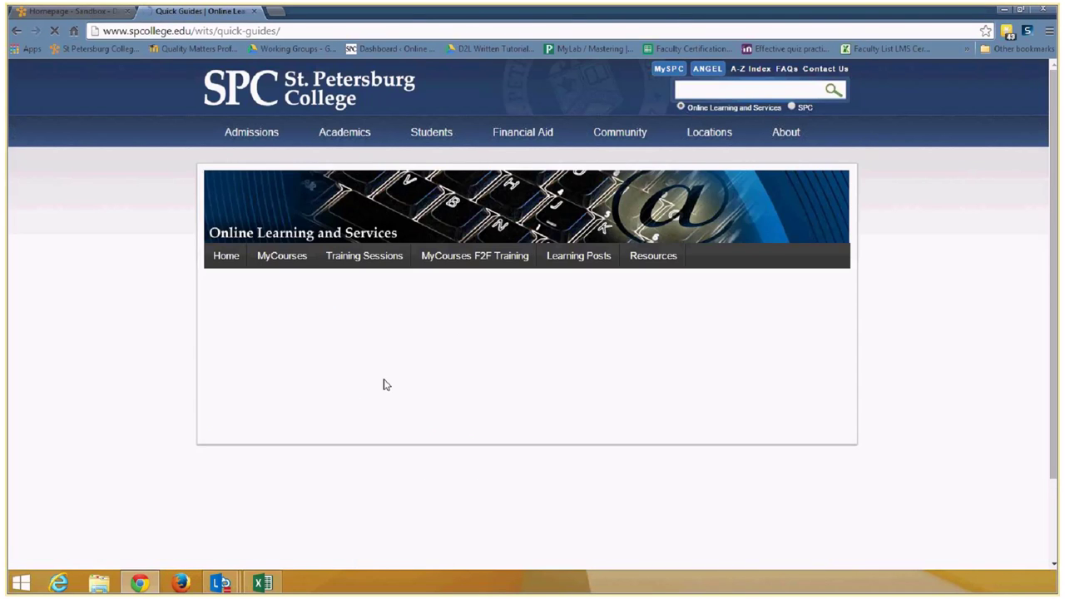
{"action": "left_click", "coordinate": [447, 353]}
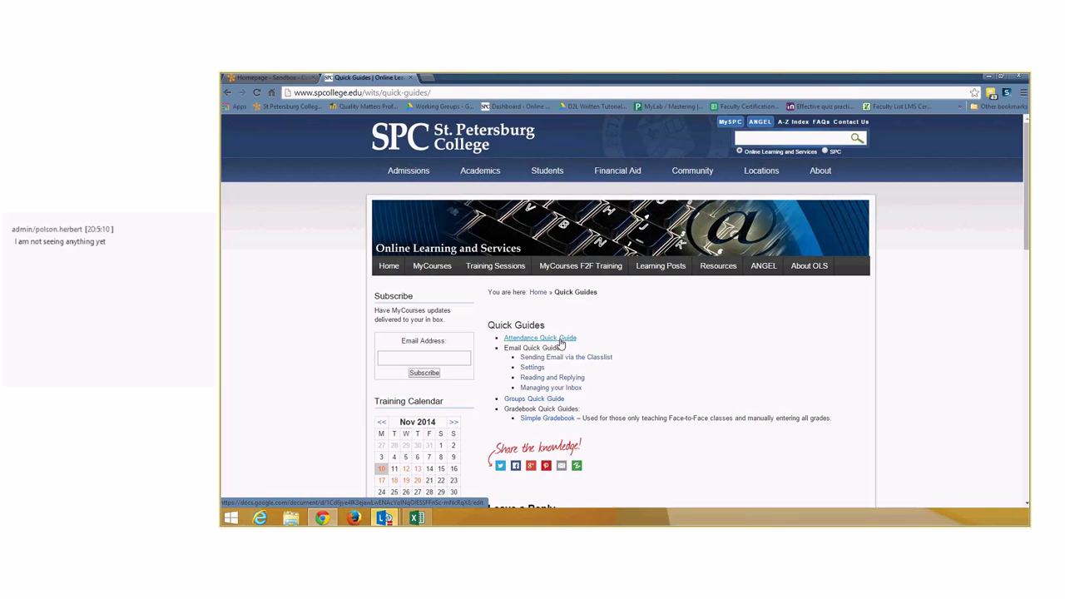
{"action": "left_click", "coordinate": [560, 340]}
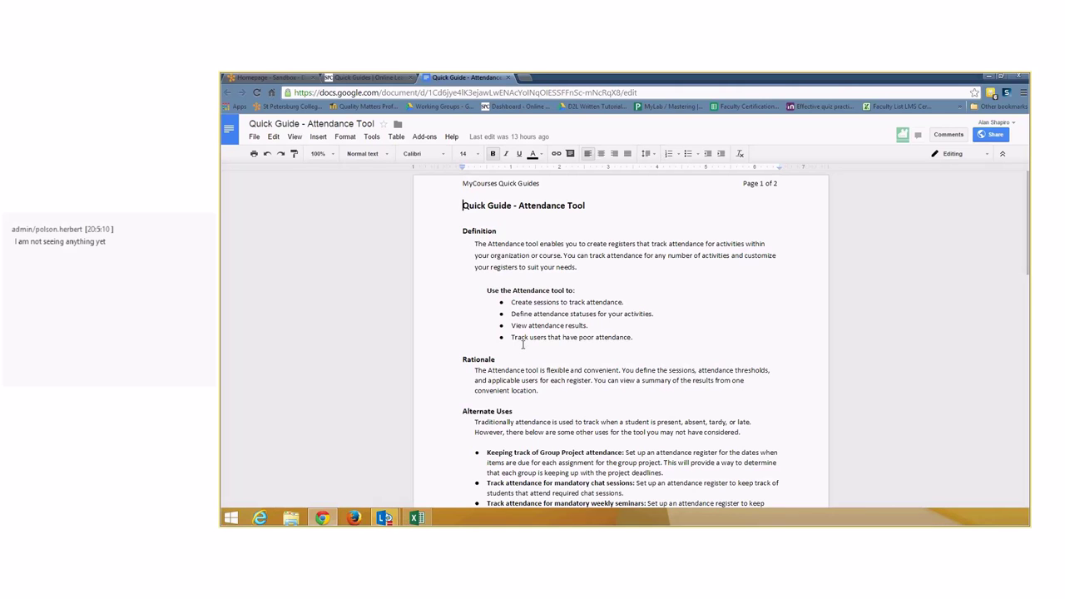
Examine the Attendance Tool guide, including its alternate uses and the steps for setting up a weekly attendance register.
{"action": "scroll", "coordinate": [521, 343], "scroll_direction": "down", "scroll_amount": 1}
{"action": "scroll", "coordinate": [521, 343], "scroll_direction": "down", "scroll_amount": 1}
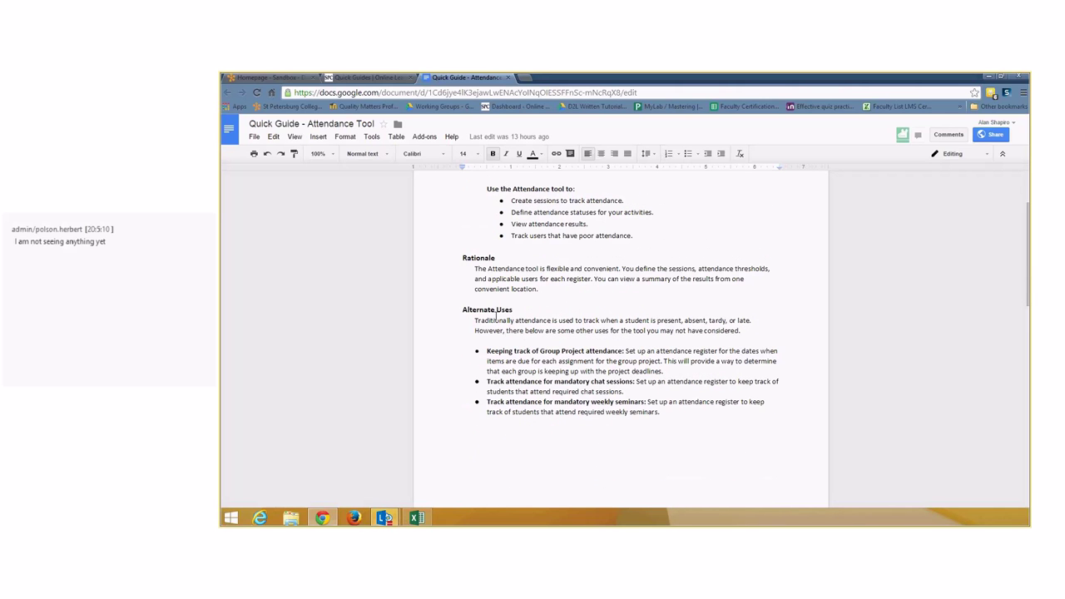
{"action": "scroll", "coordinate": [497, 317], "scroll_direction": "down", "scroll_amount": 10}
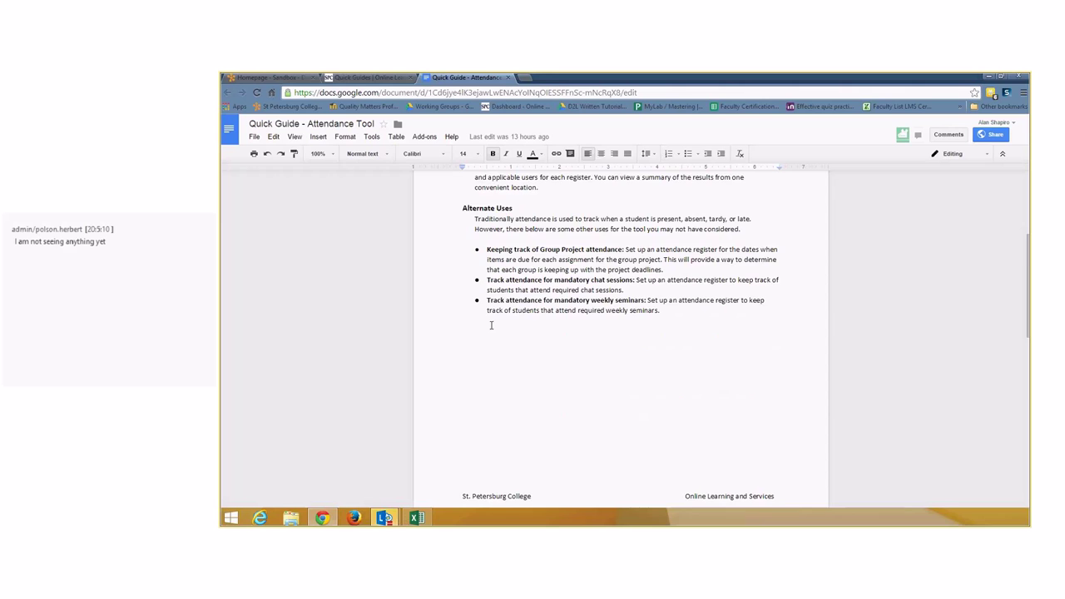
{"action": "scroll", "coordinate": [489, 323], "scroll_direction": "down", "scroll_amount": 1}
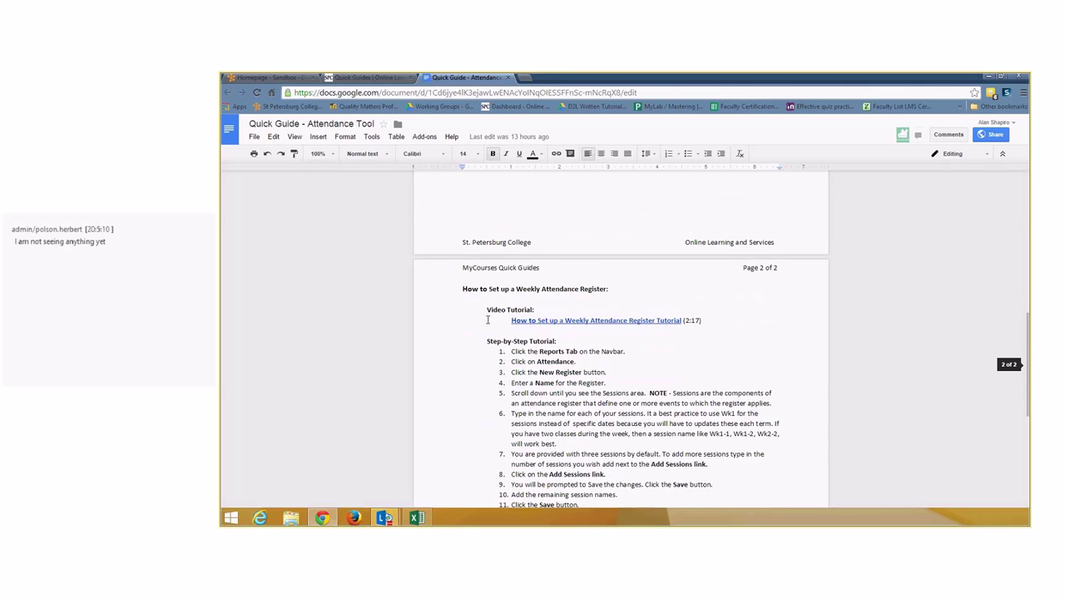
{"action": "scroll", "coordinate": [487, 318], "scroll_direction": "down", "scroll_amount": 1}
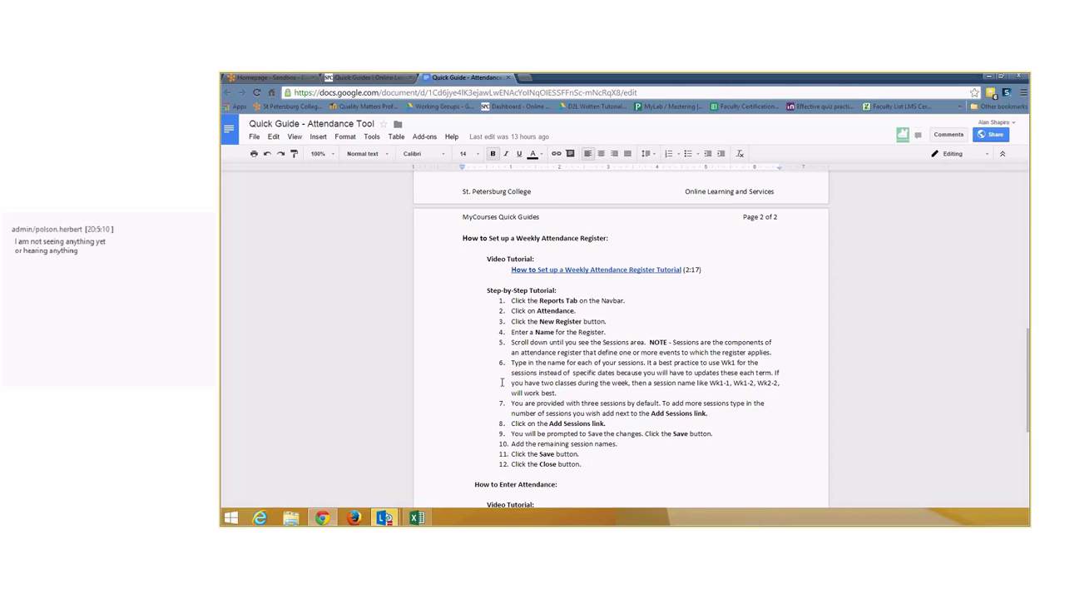
{"action": "scroll", "coordinate": [503, 336], "scroll_direction": "down", "scroll_amount": 2}
{"action": "scroll", "coordinate": [502, 378], "scroll_direction": "down", "scroll_amount": 1}
{"action": "scroll", "coordinate": [499, 362], "scroll_direction": "up", "scroll_amount": 6}
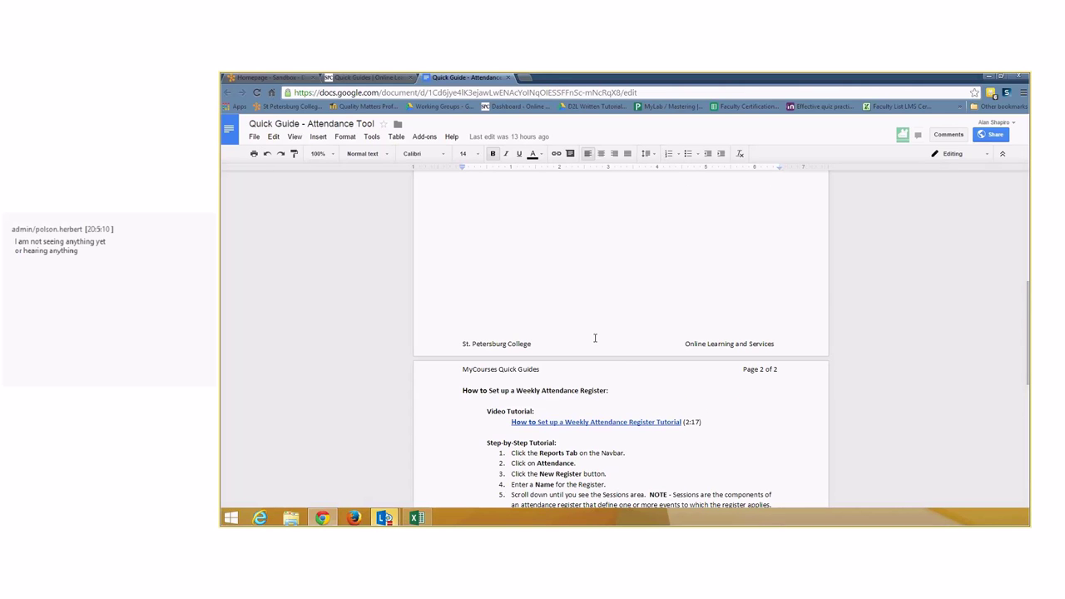
{"action": "scroll", "coordinate": [595, 338], "scroll_direction": "down", "scroll_amount": 5}
{"action": "scroll", "coordinate": [591, 333], "scroll_direction": "up", "scroll_amount": 15}
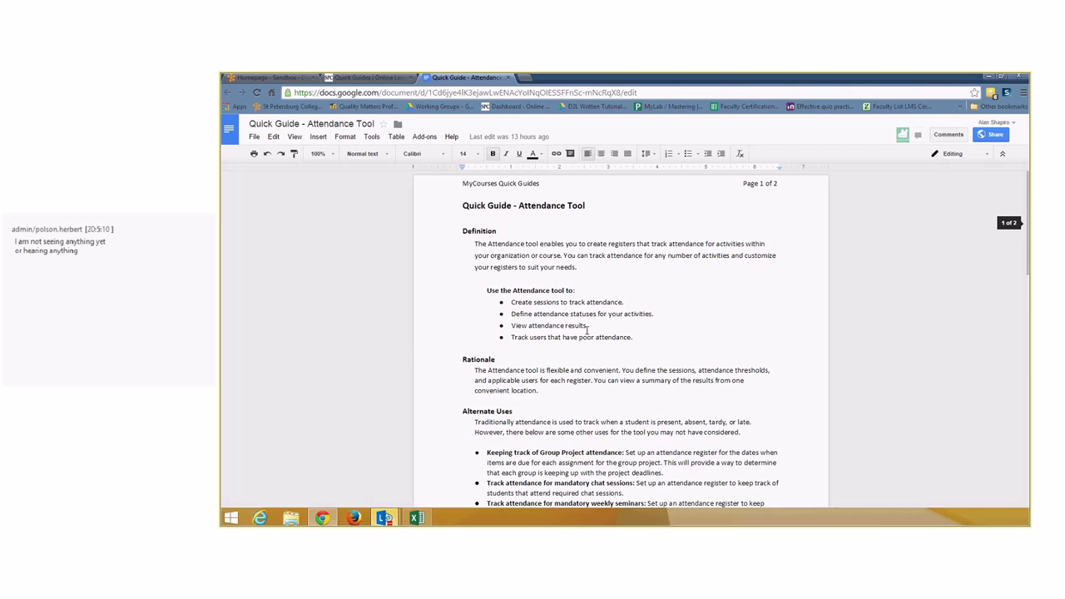
{"action": "scroll", "coordinate": [588, 331], "scroll_direction": "down", "scroll_amount": 2}
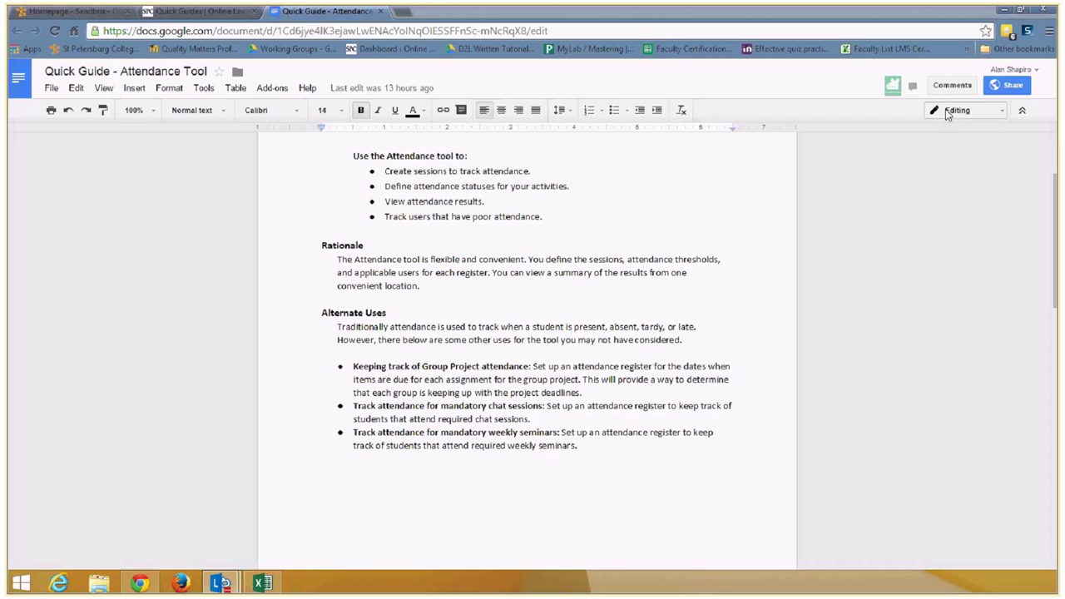
Return to the Sandbox course homepage and open its Attendance registers.
{"action": "left_click", "coordinate": [51, 11]}
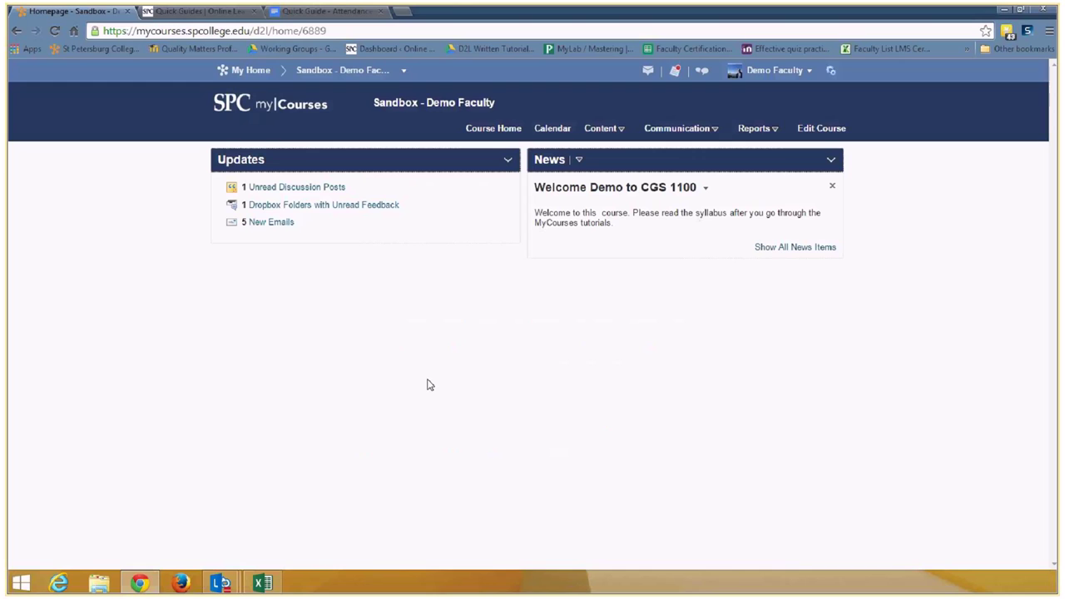
{"action": "left_click", "coordinate": [768, 135]}
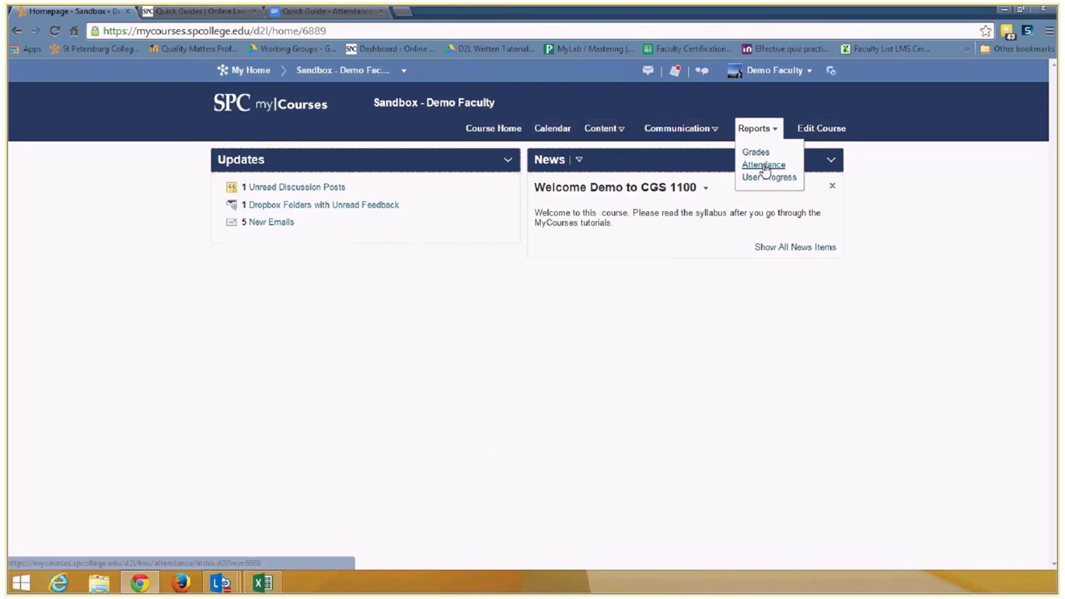
{"action": "left_click", "coordinate": [764, 165]}
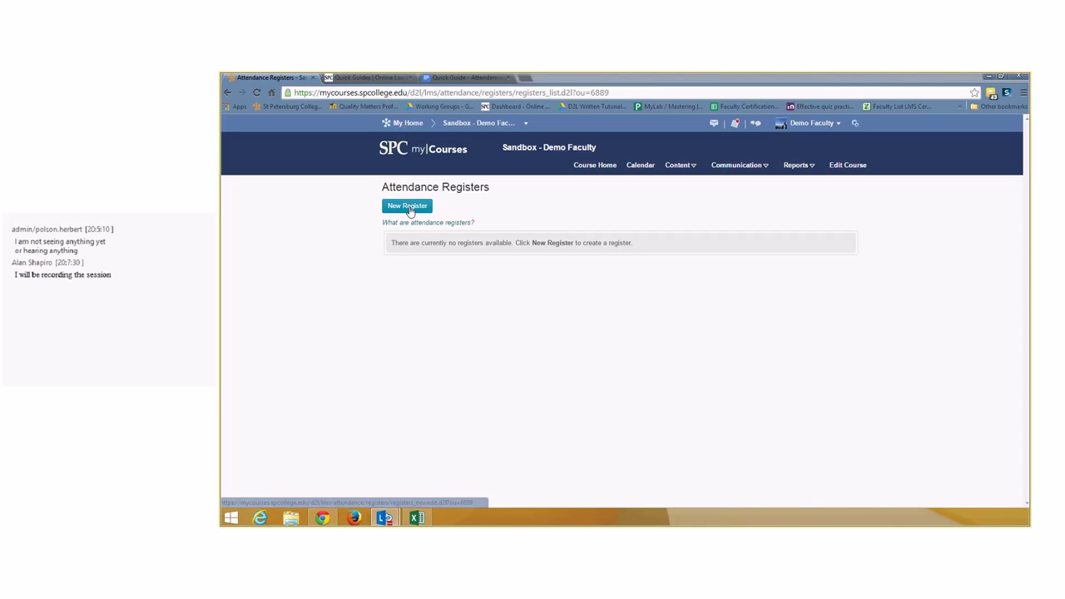
Start a new attendance register and name it Weekly Attendance.
{"action": "left_click", "coordinate": [409, 208]}
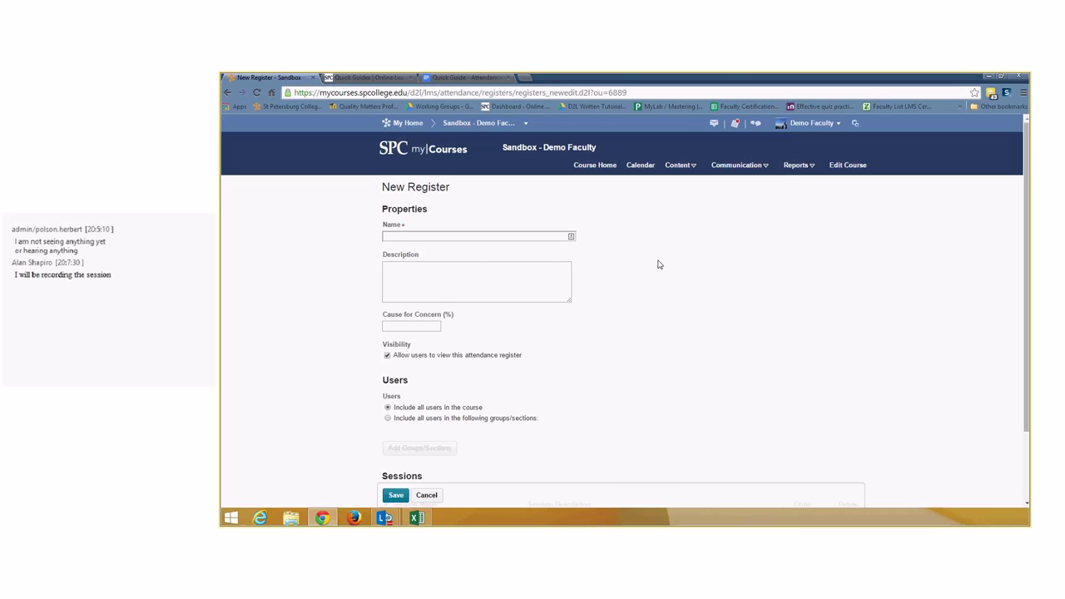
{"action": "type", "text": "Weekly Attendance"}
{"action": "scroll", "coordinate": [658, 265], "scroll_direction": "down", "scroll_amount": 1}
{"action": "left_click", "coordinate": [431, 277]}
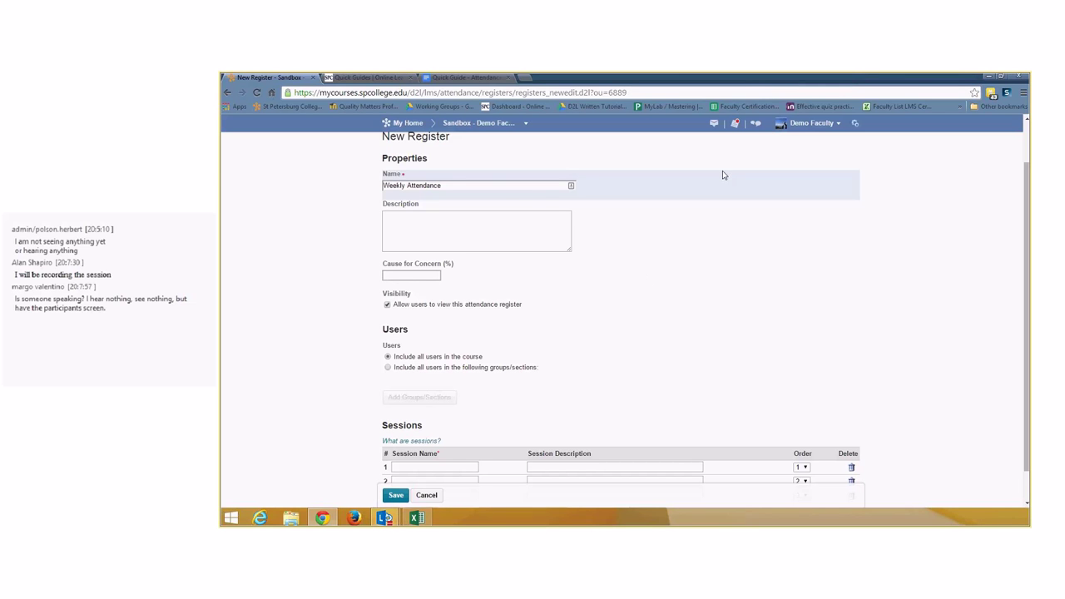
{"action": "scroll", "coordinate": [663, 272], "scroll_direction": "up", "scroll_amount": 1}
{"action": "scroll", "coordinate": [662, 271], "scroll_direction": "down", "scroll_amount": 1}
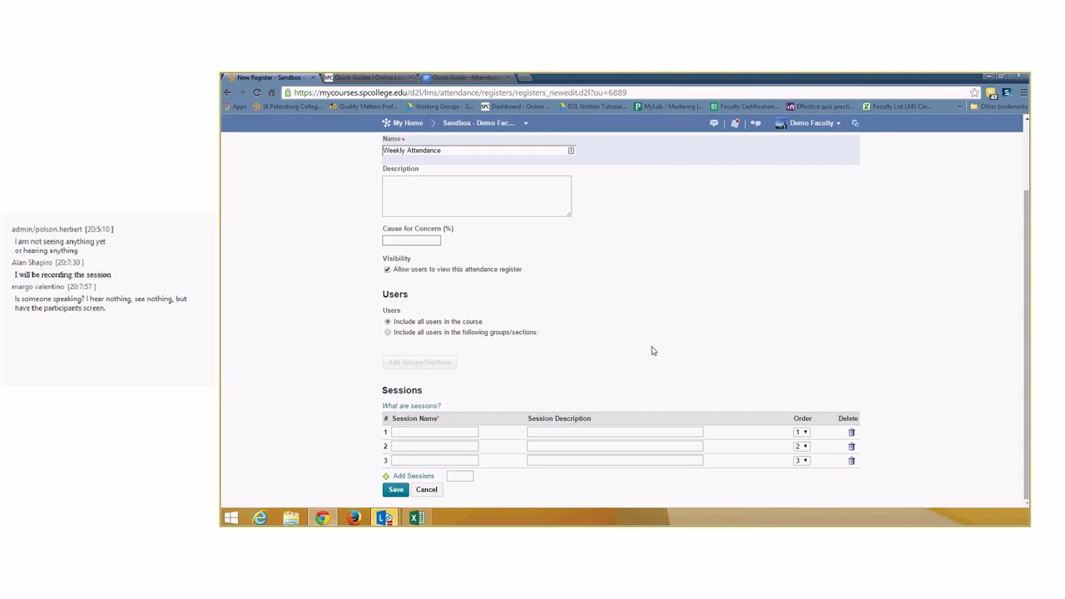
Name the register's first three sessions Wk1-1, Wk1-2 and W2-1.
{"action": "left_click", "coordinate": [415, 432]}
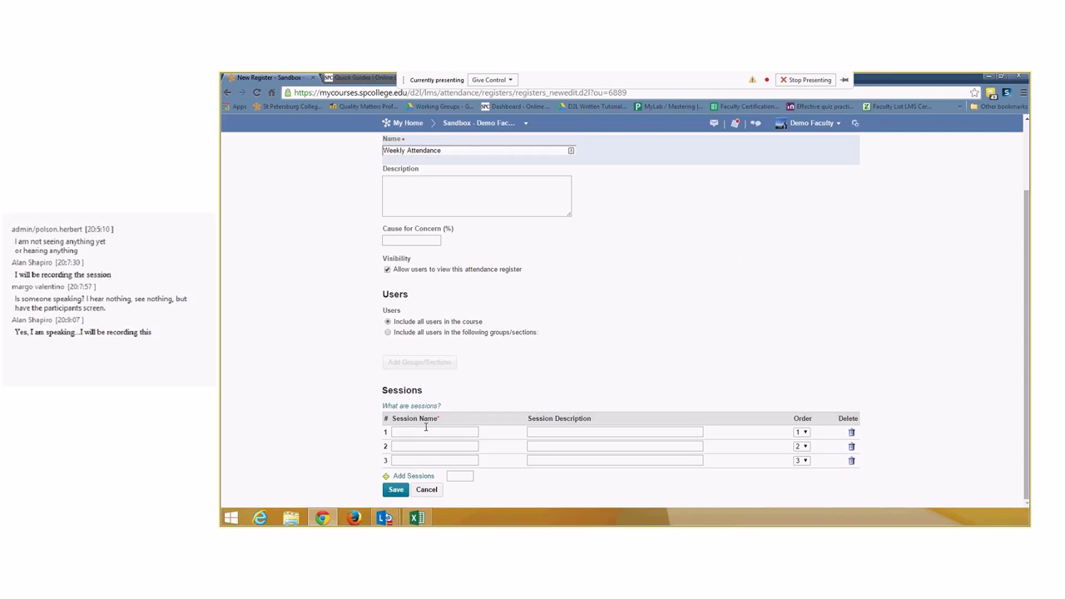
{"action": "left_click", "coordinate": [425, 427]}
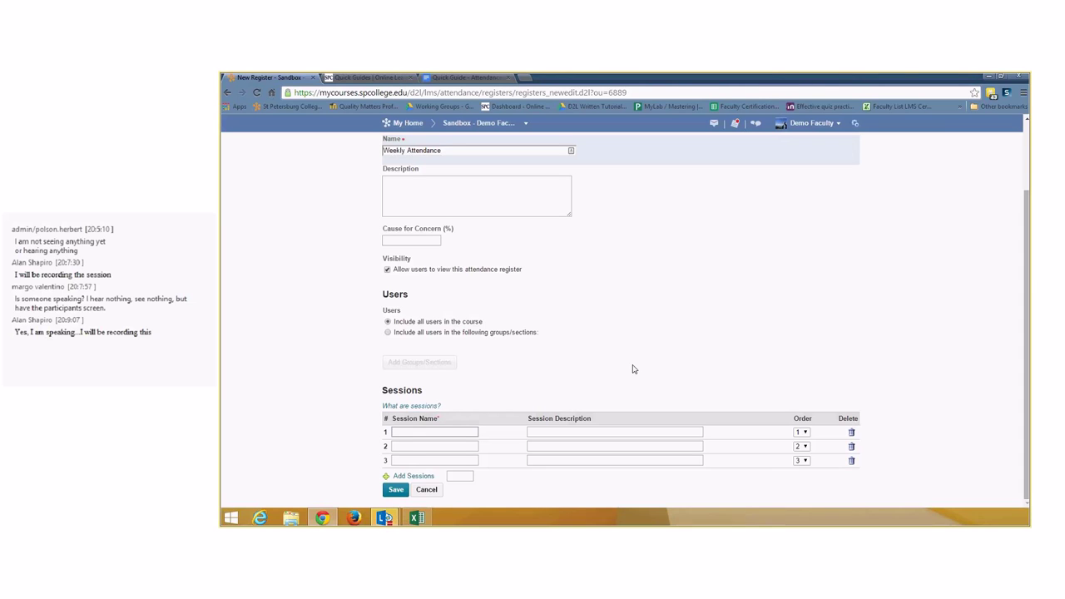
{"action": "type", "text": "Wk1"}
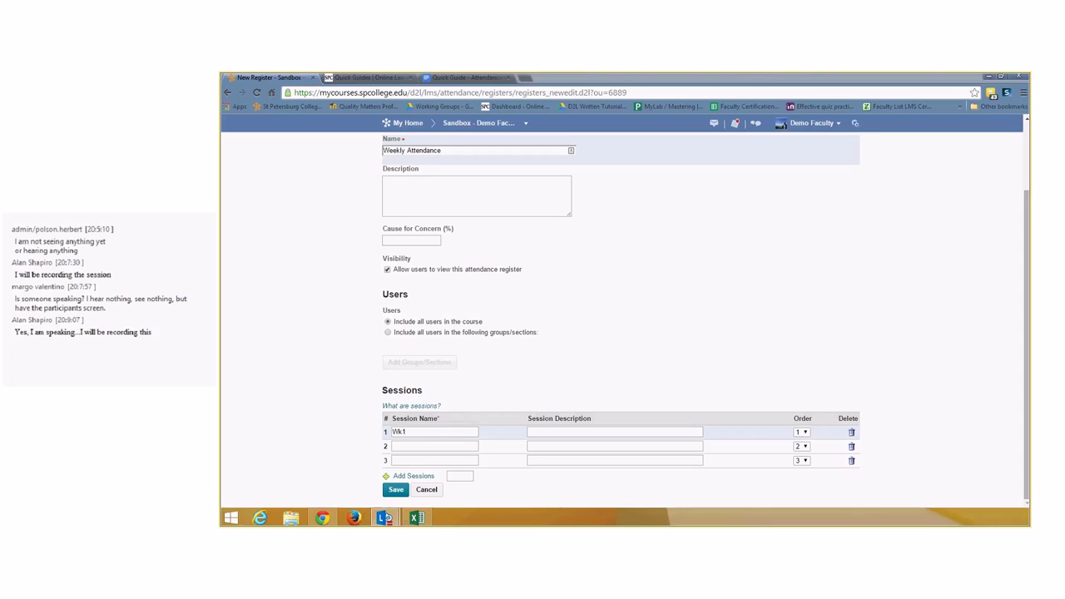
{"action": "left_click", "coordinate": [471, 431]}
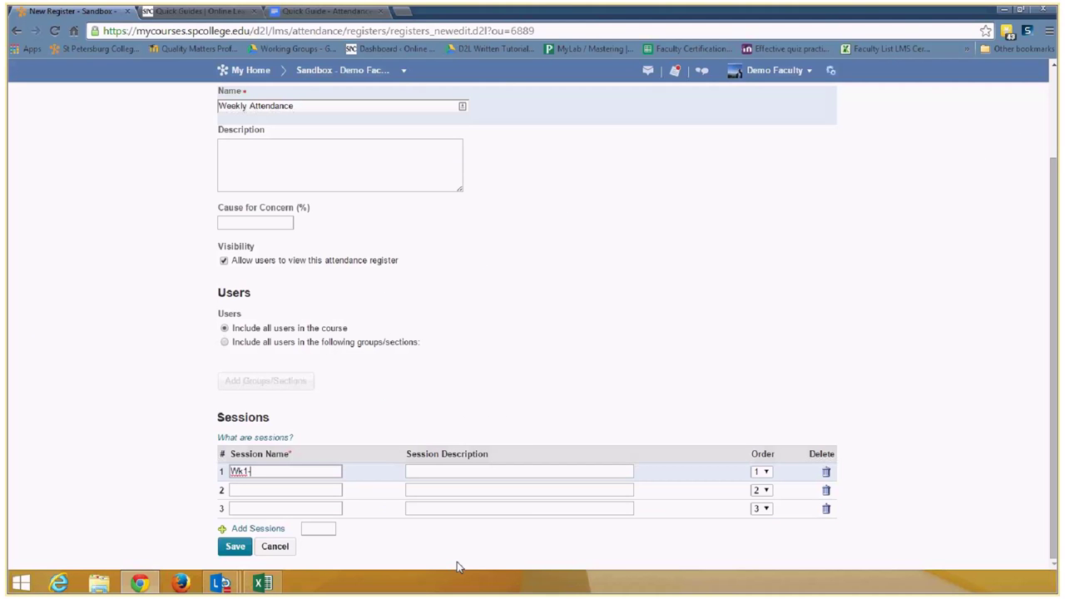
{"action": "type", "text": "1"}
{"action": "left_click", "coordinate": [276, 490]}
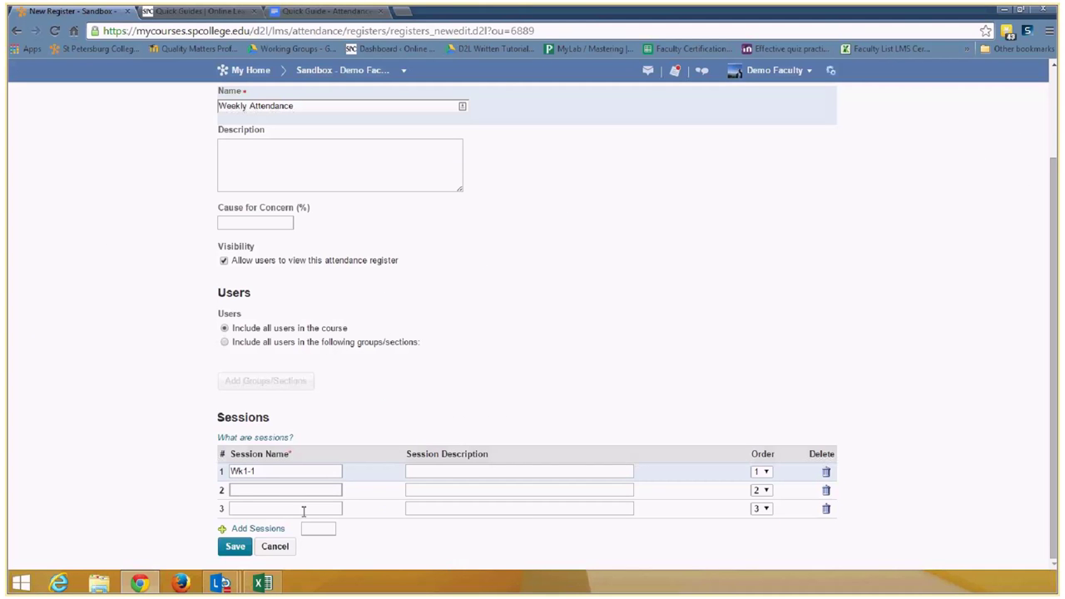
{"action": "type", "text": "Wk1"}
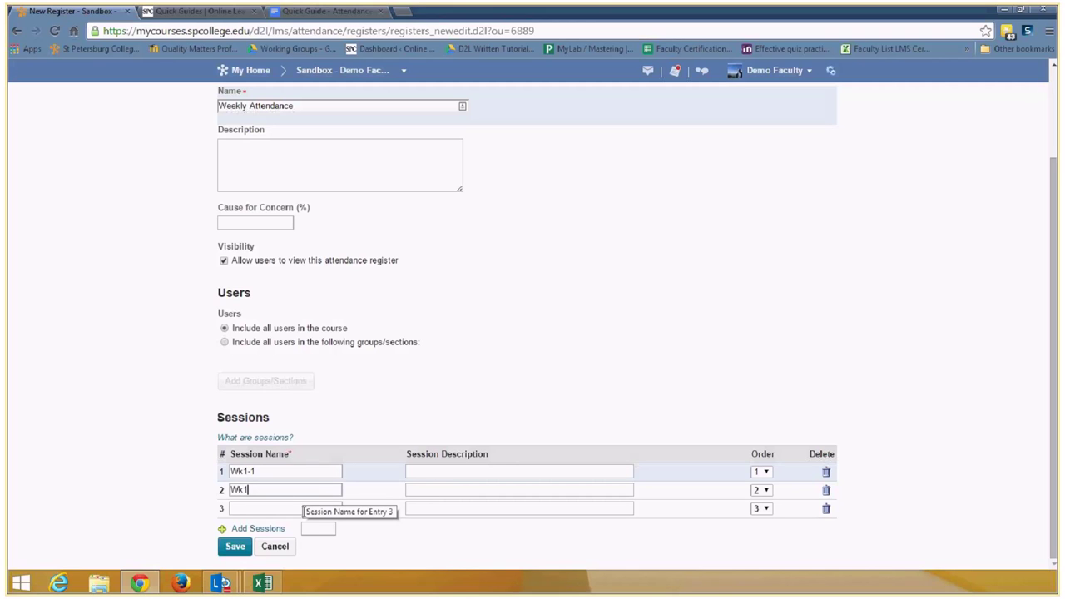
{"action": "type", "text": "-2"}
{"action": "left_click", "coordinate": [263, 509]}
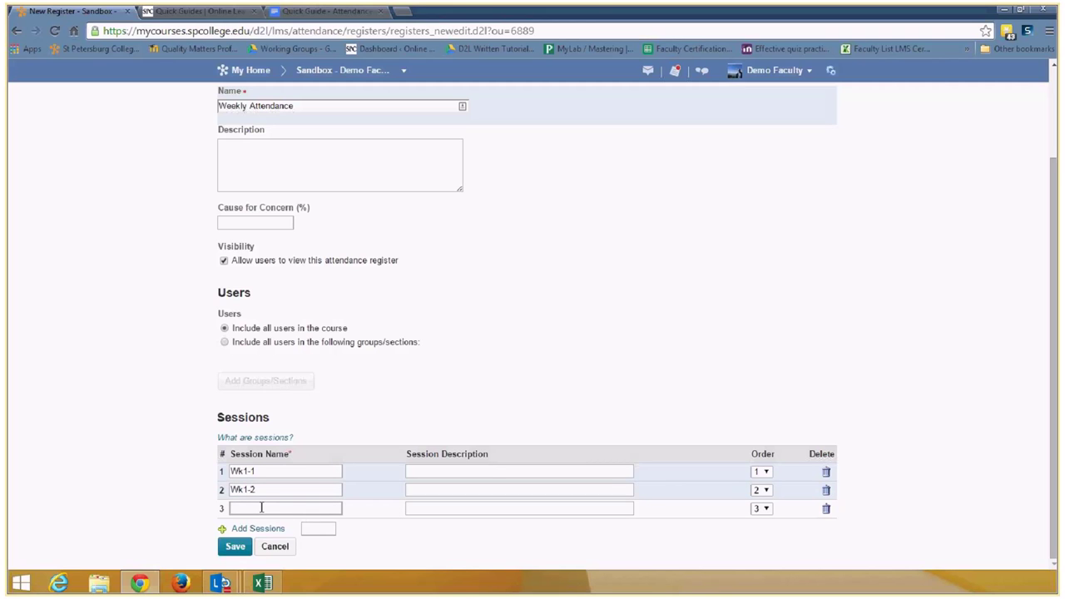
{"action": "type", "text": "W2-1"}
Add 3 more sessions to the register, accepting the save of the current changes.
{"action": "left_click", "coordinate": [318, 526]}
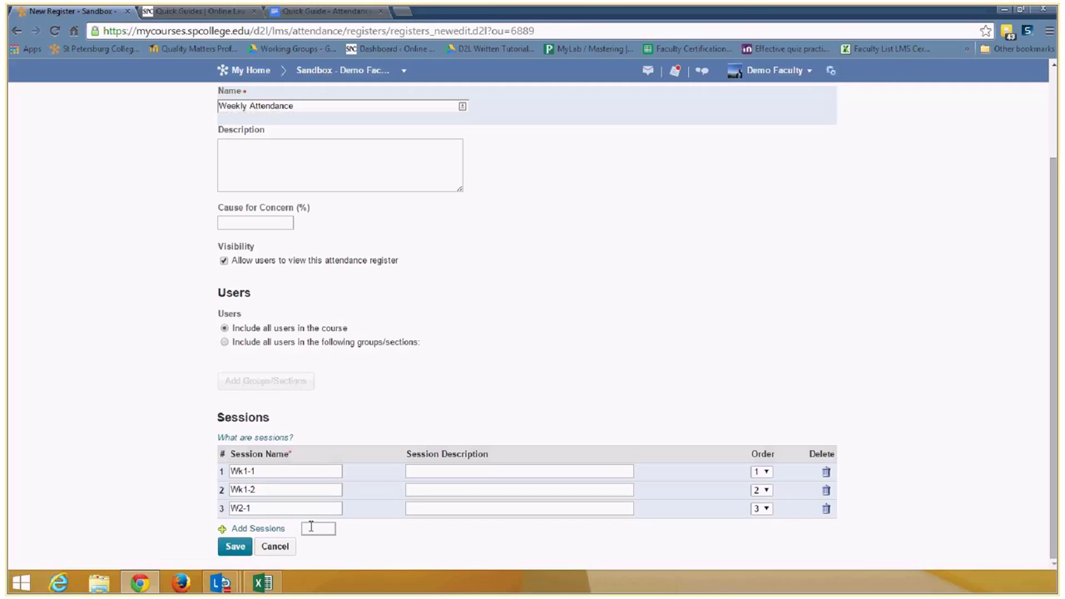
{"action": "type", "text": "3"}
{"action": "left_click", "coordinate": [251, 529]}
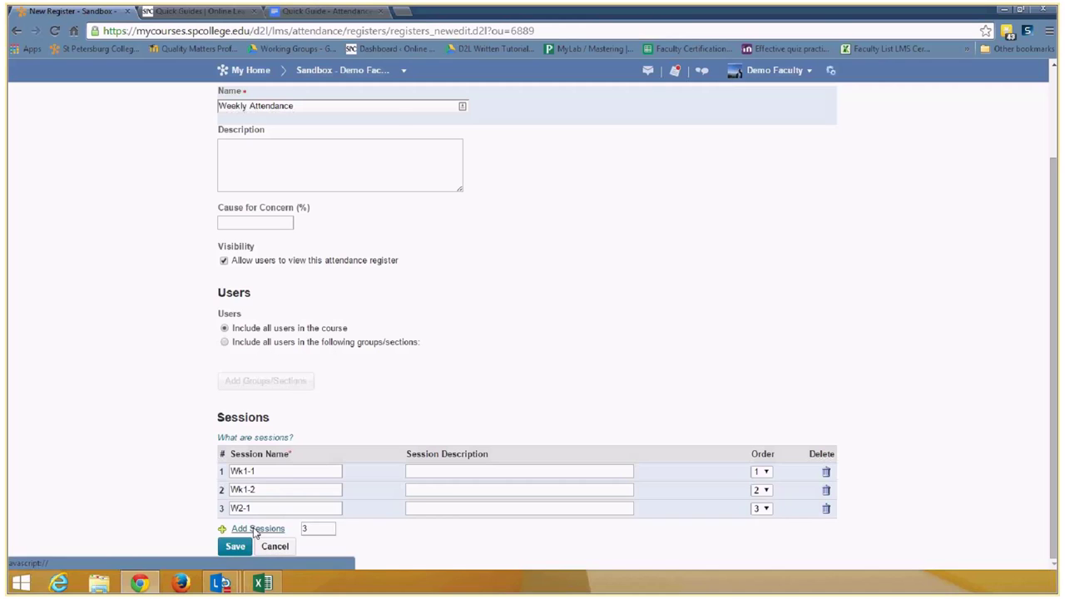
{"action": "left_click", "coordinate": [425, 186]}
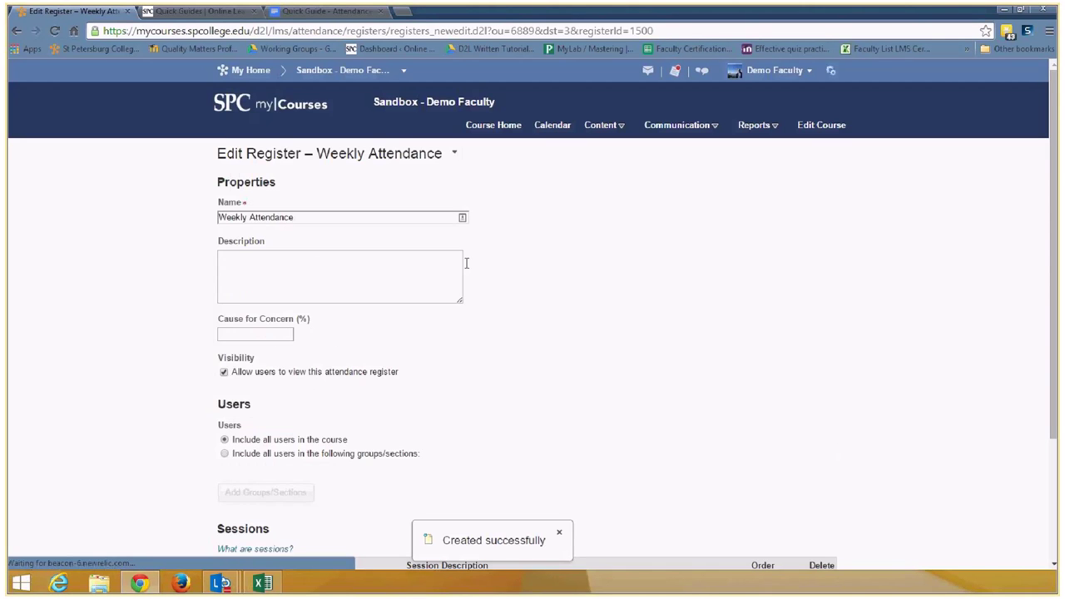
Name sessions 4 to 6 Wk2-2, Wk3-1 and Wk3-2, and save the register.
{"action": "scroll", "coordinate": [607, 385], "scroll_direction": "down", "scroll_amount": 2}
{"action": "left_click", "coordinate": [316, 474]}
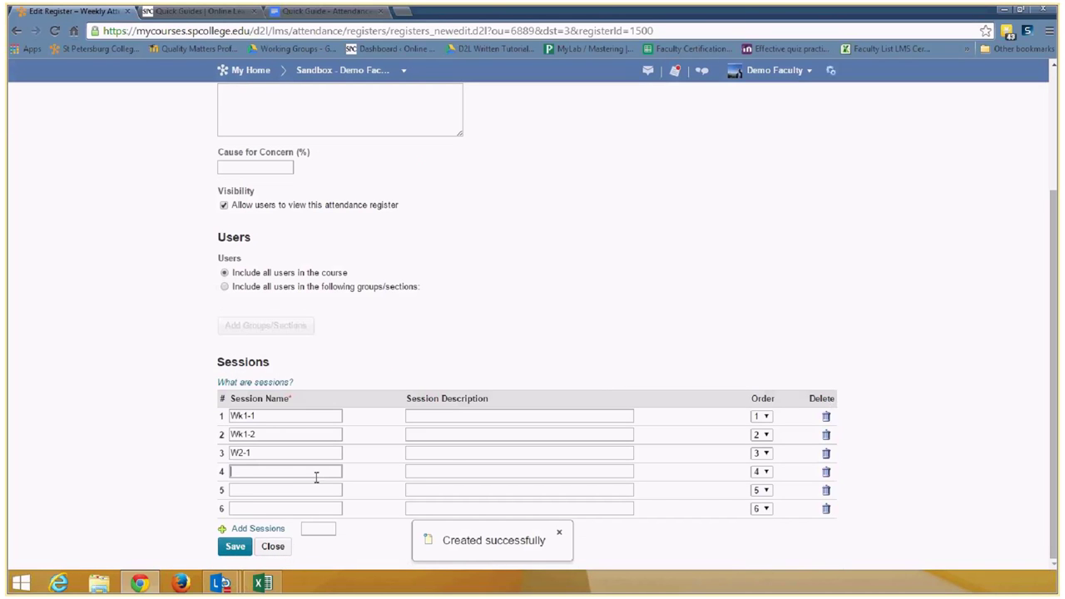
{"action": "type", "text": "W"}
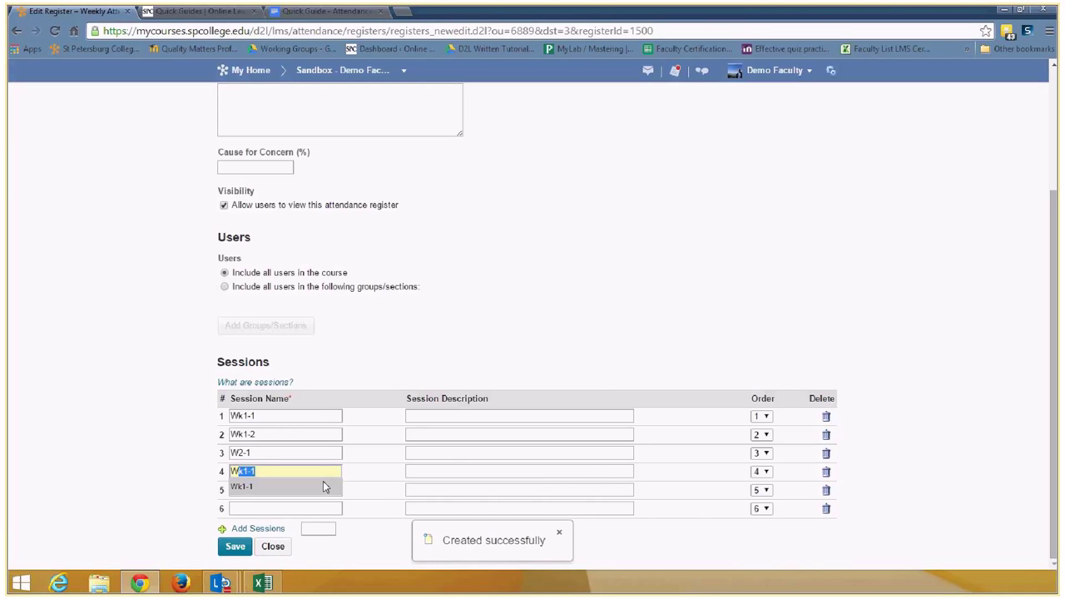
{"action": "type", "text": "k2-2"}
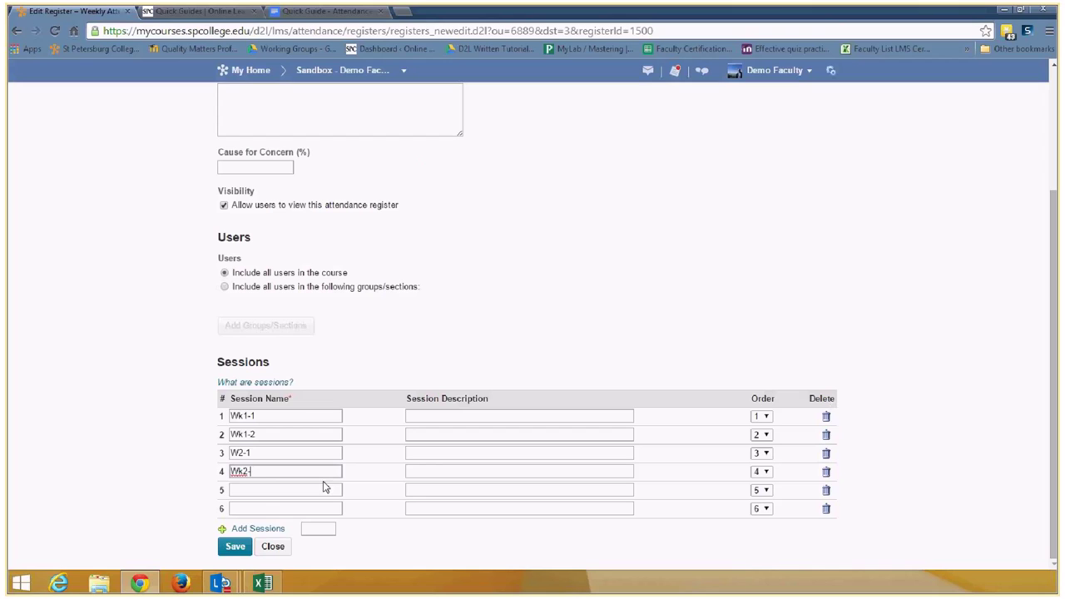
{"action": "left_click", "coordinate": [265, 490]}
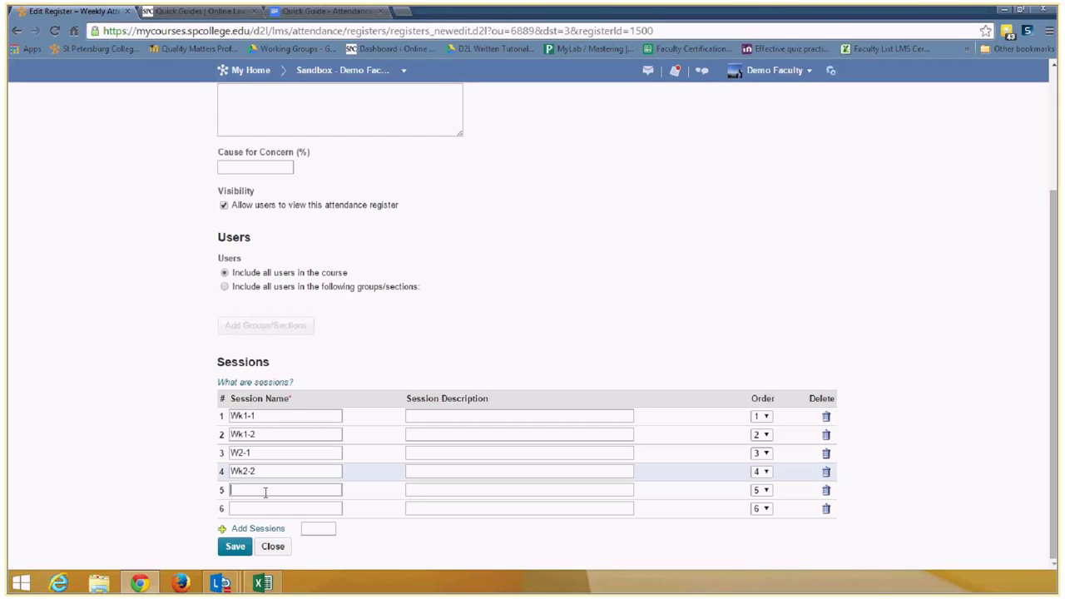
{"action": "type", "text": "Wk3-1"}
{"action": "left_click", "coordinate": [247, 506]}
{"action": "type", "text": "Wk"}
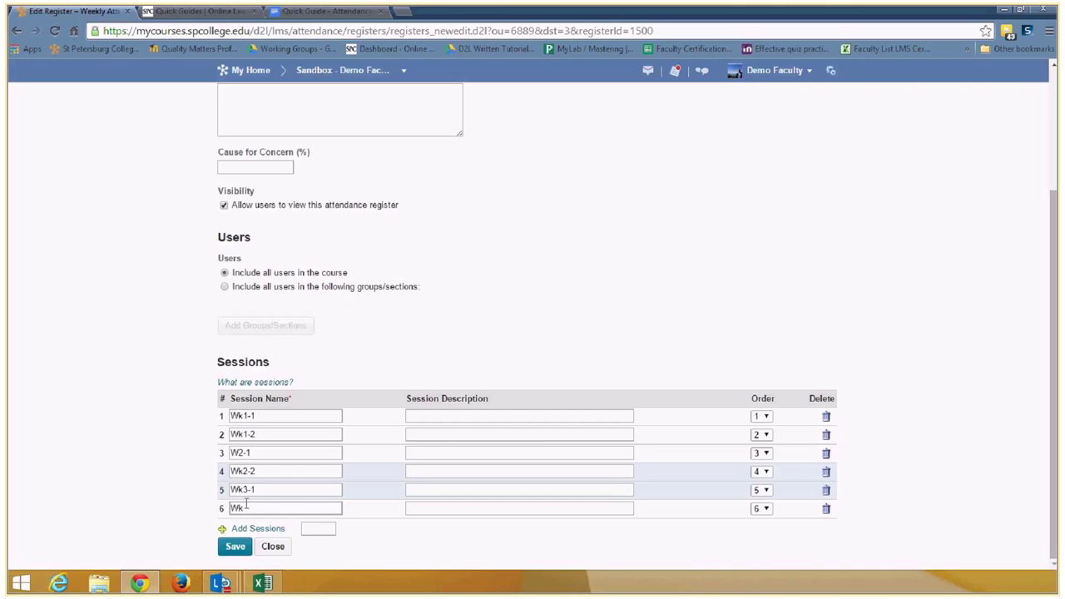
{"action": "type", "text": "3-2"}
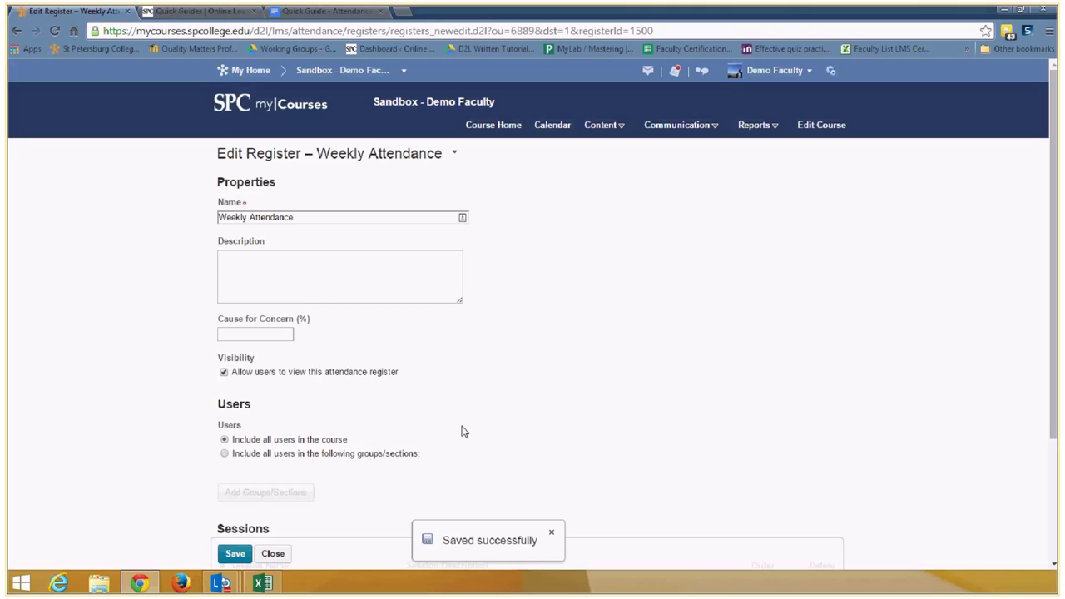
Close the register editor, open attendance entry for session Wk1-1, and view the status choices offered for the first user.
{"action": "left_click", "coordinate": [278, 556]}
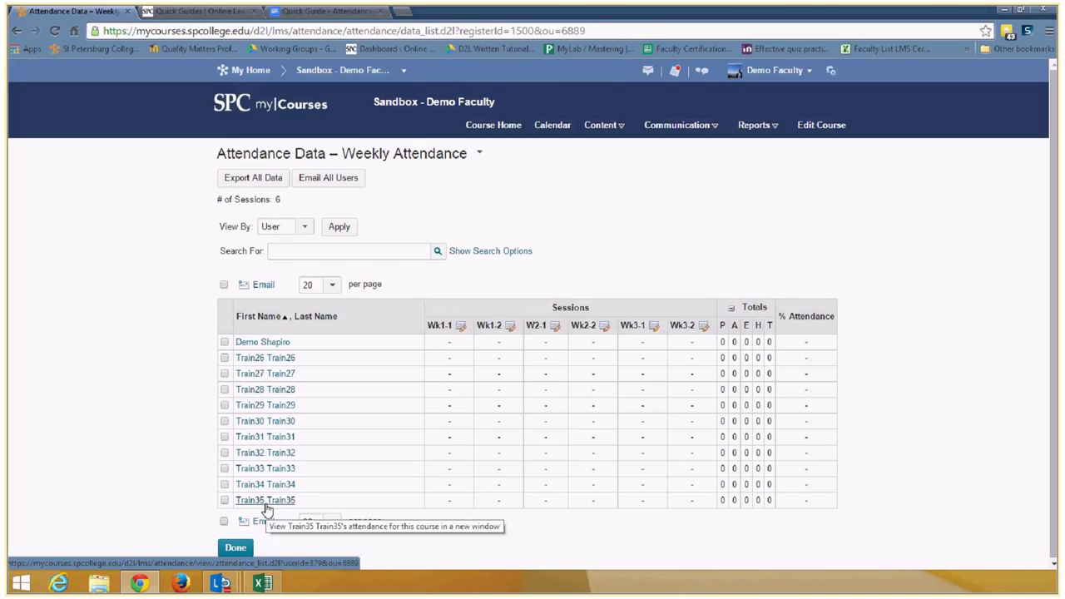
{"action": "left_click", "coordinate": [461, 326]}
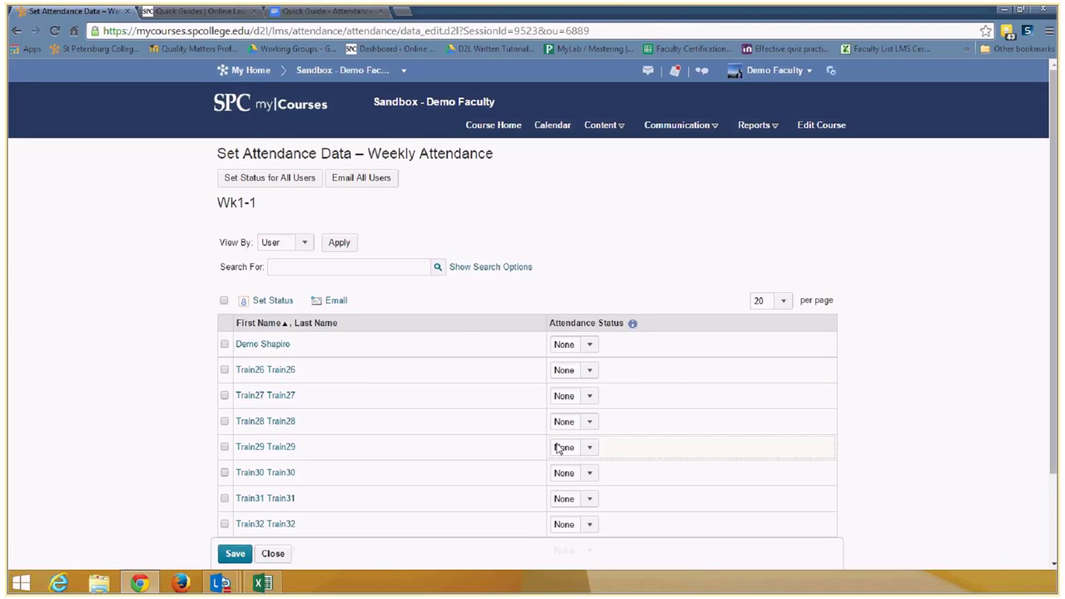
{"action": "scroll", "coordinate": [357, 244], "scroll_direction": "down", "scroll_amount": 1}
{"action": "scroll", "coordinate": [522, 302], "scroll_direction": "up", "scroll_amount": 1}
{"action": "left_click", "coordinate": [588, 345]}
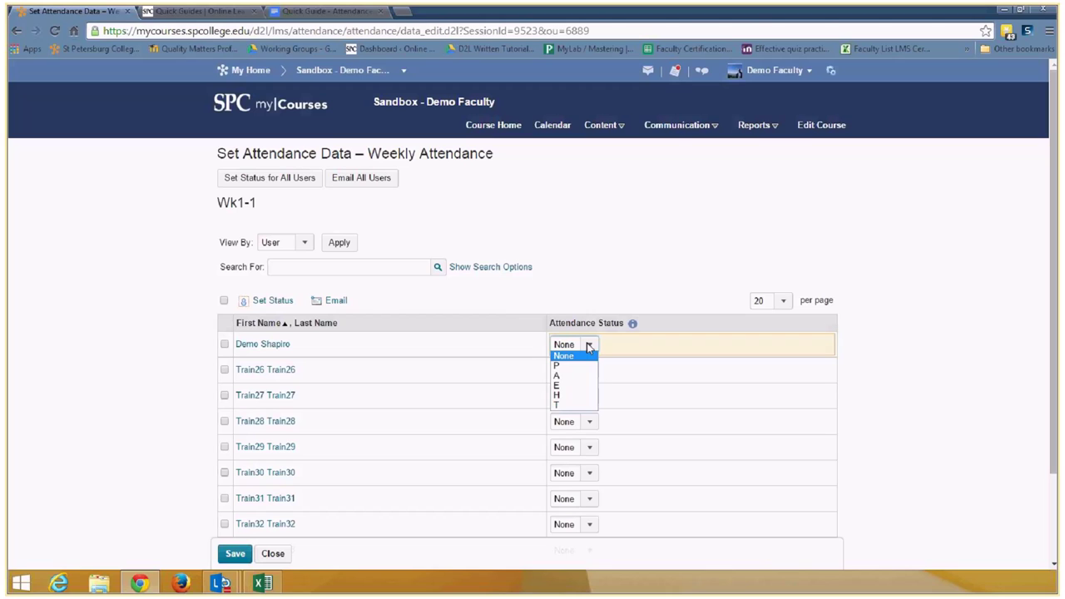
{"action": "left_click", "coordinate": [588, 347]}
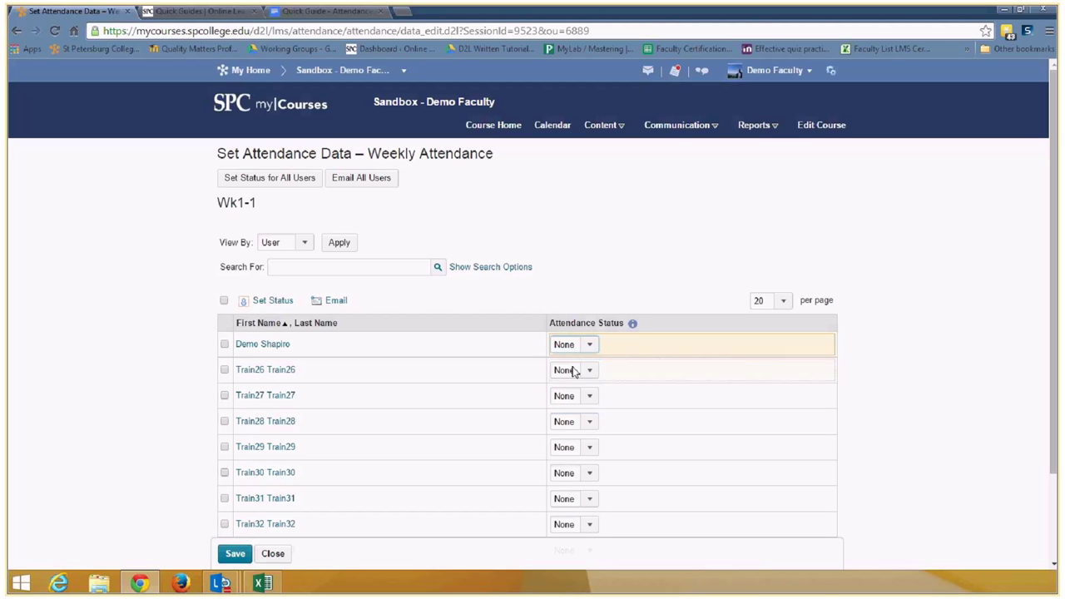
{"action": "left_click", "coordinate": [591, 348]}
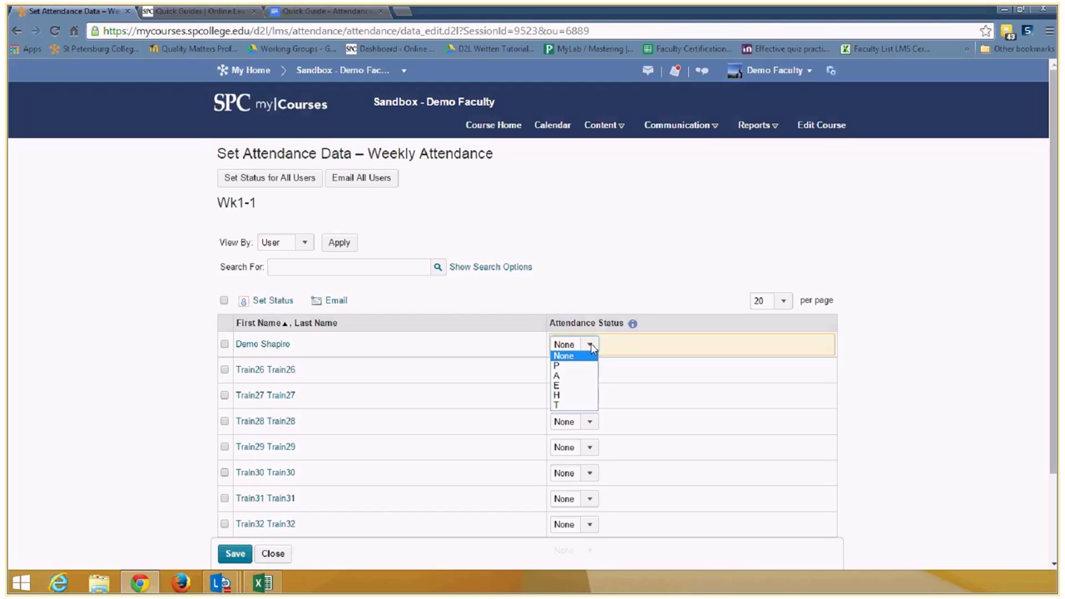
{"action": "left_click", "coordinate": [624, 295]}
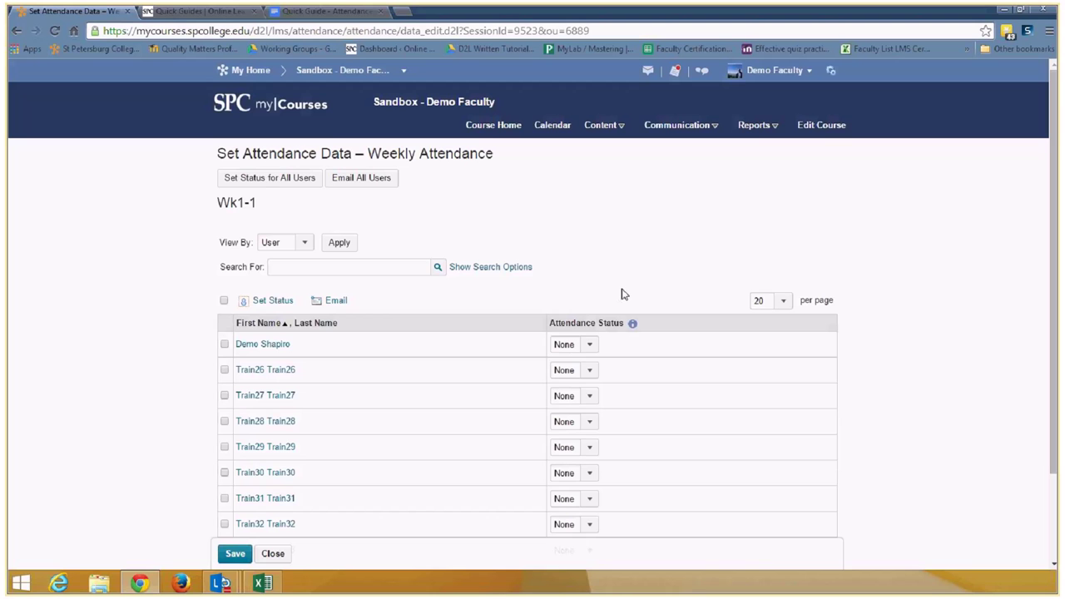
Set the Wk1-1 attendance status to P for all users and save, accepting the overwrite.
{"action": "left_click", "coordinate": [268, 178]}
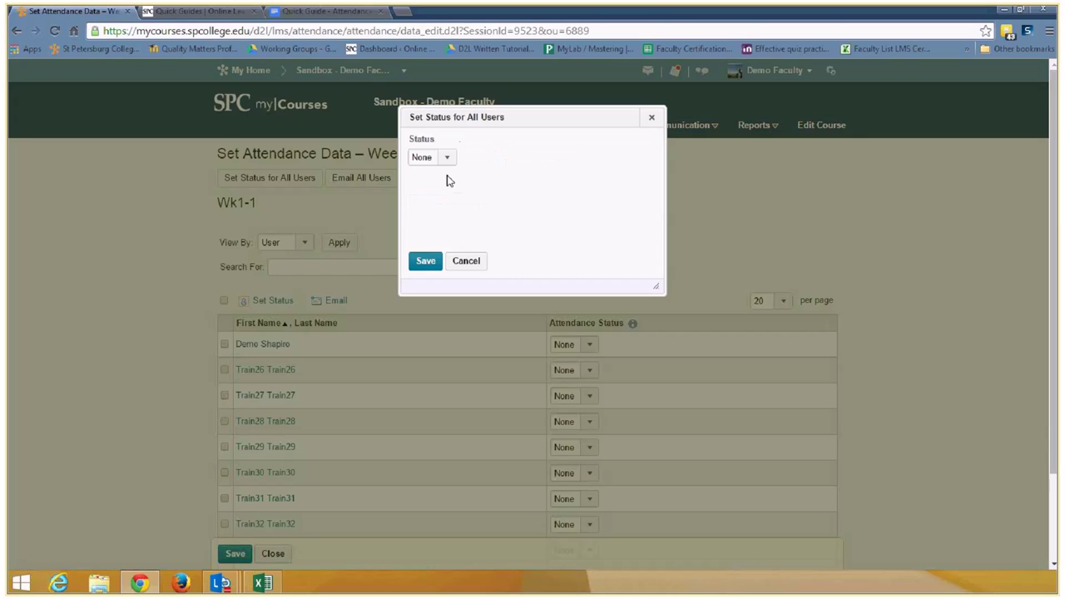
{"action": "left_click", "coordinate": [433, 158]}
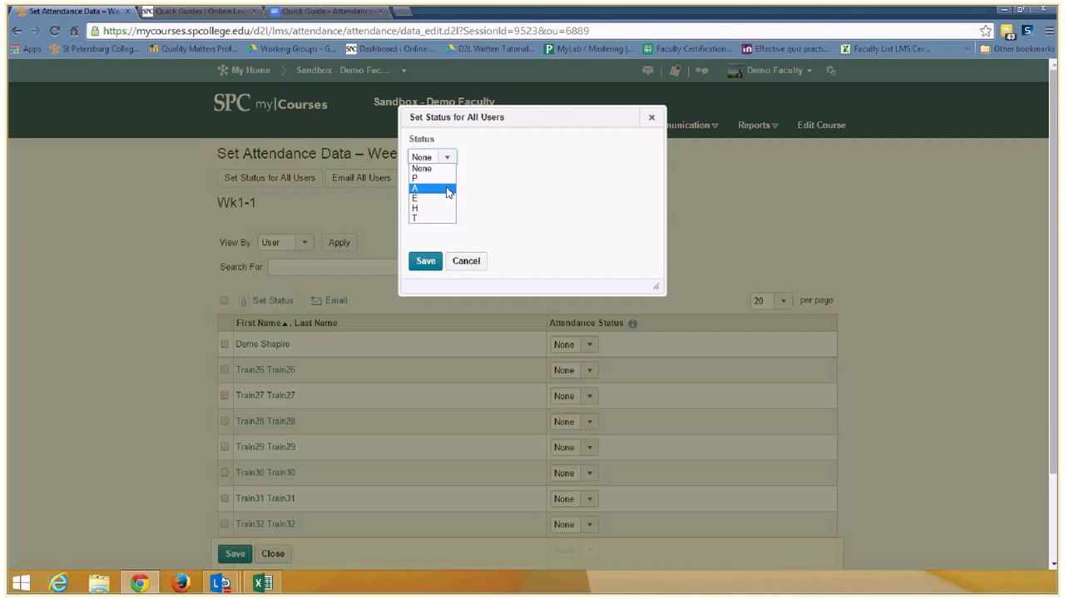
{"action": "left_click", "coordinate": [421, 178]}
{"action": "left_click", "coordinate": [425, 263]}
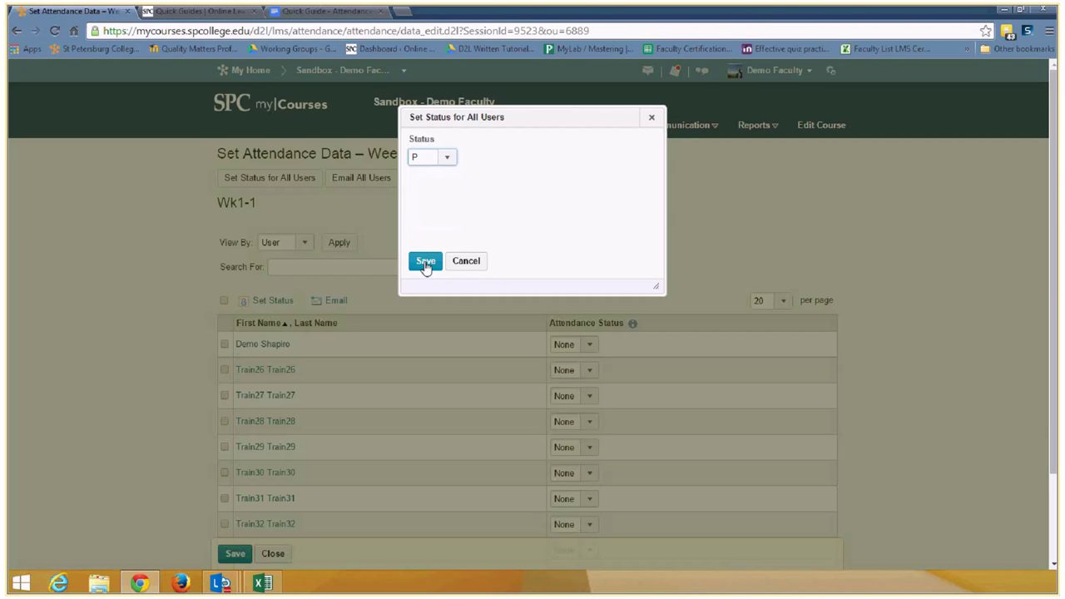
{"action": "left_click", "coordinate": [425, 263]}
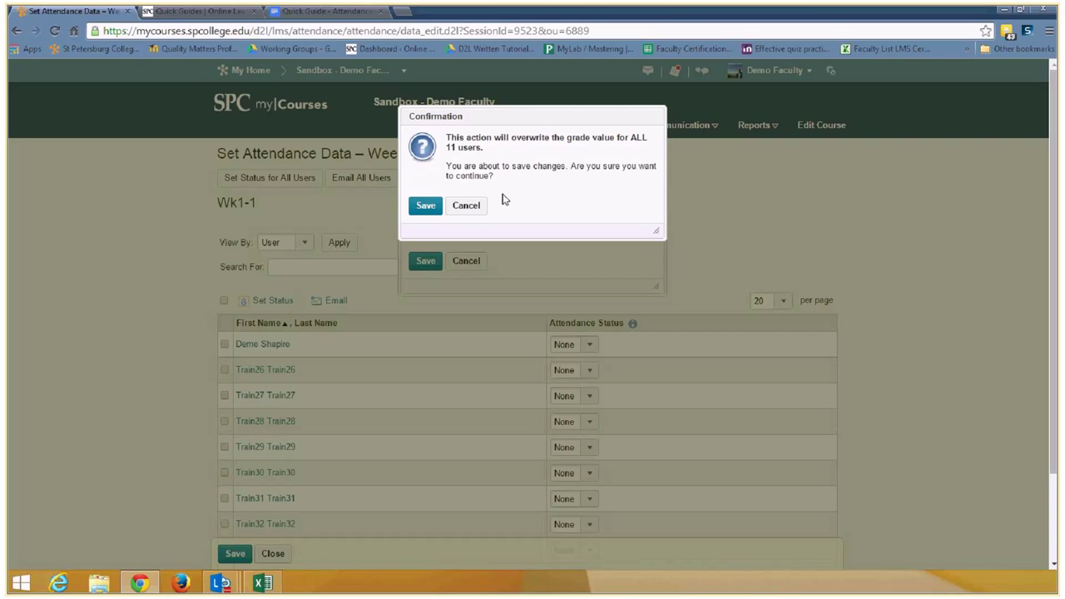
{"action": "left_click", "coordinate": [425, 206]}
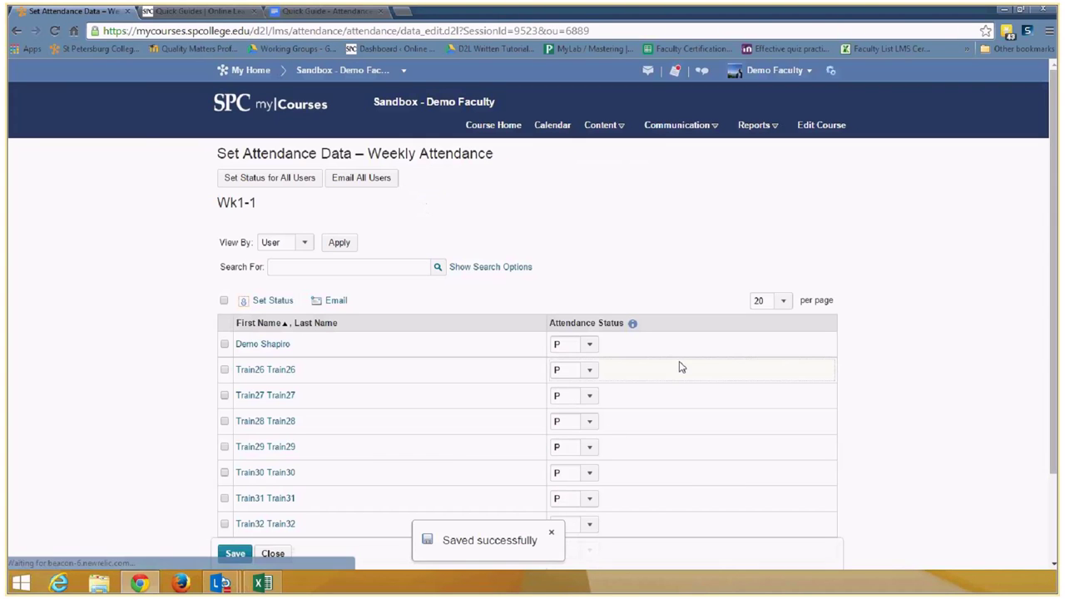
Set the Wk1-1 status to A for Train26 and Train28 and to T for Train30, and save the attendance.
{"action": "left_click", "coordinate": [589, 370]}
{"action": "left_click", "coordinate": [573, 401]}
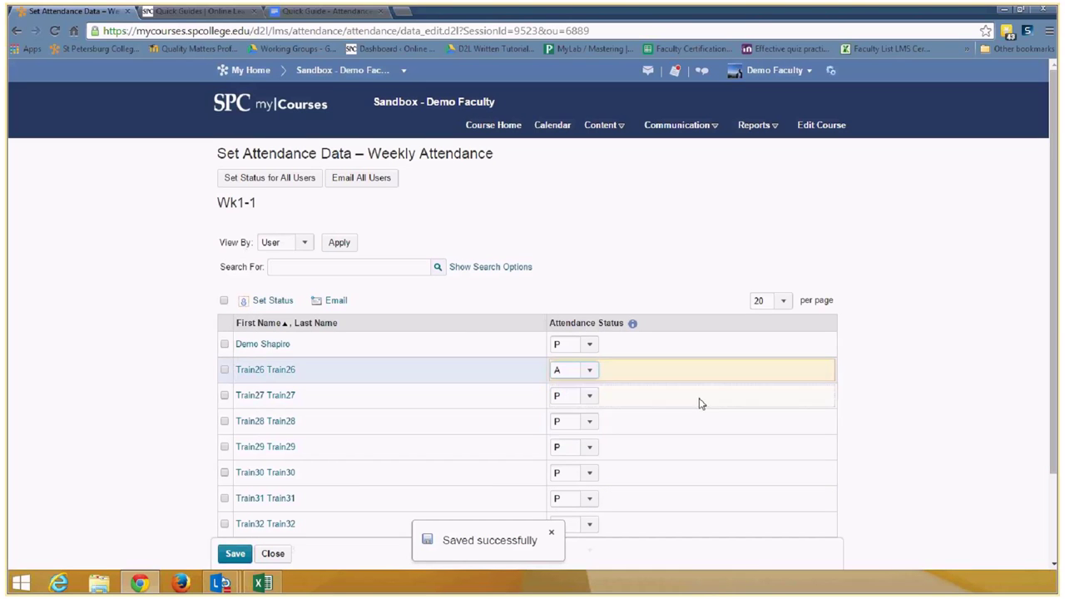
{"action": "scroll", "coordinate": [1056, 331], "scroll_direction": "down", "scroll_amount": 3}
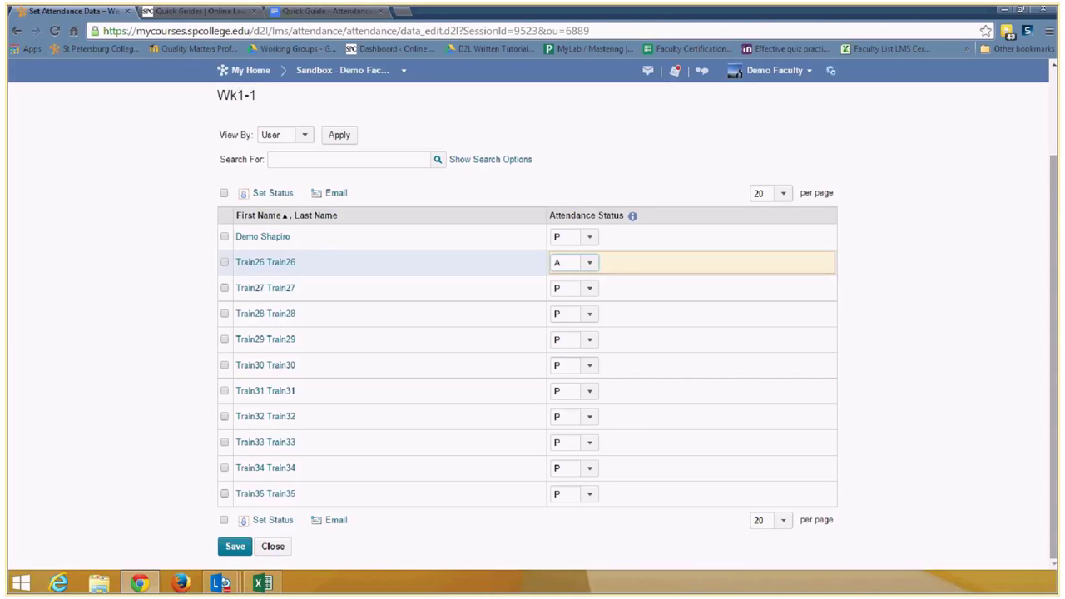
{"action": "left_click", "coordinate": [589, 314]}
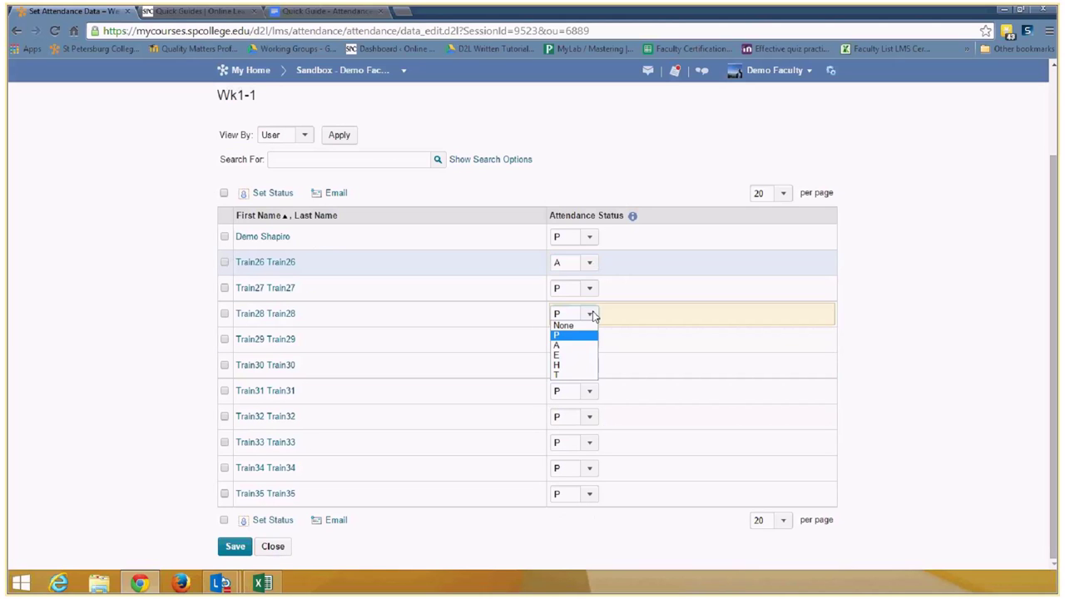
{"action": "left_click", "coordinate": [583, 345]}
{"action": "left_click", "coordinate": [589, 365]}
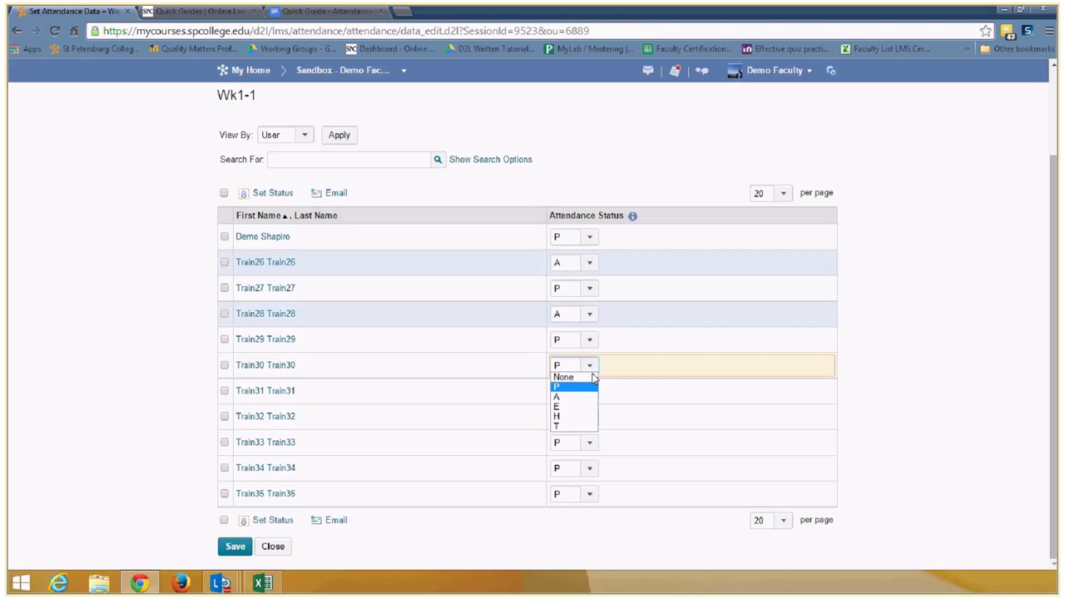
{"action": "left_click", "coordinate": [583, 426]}
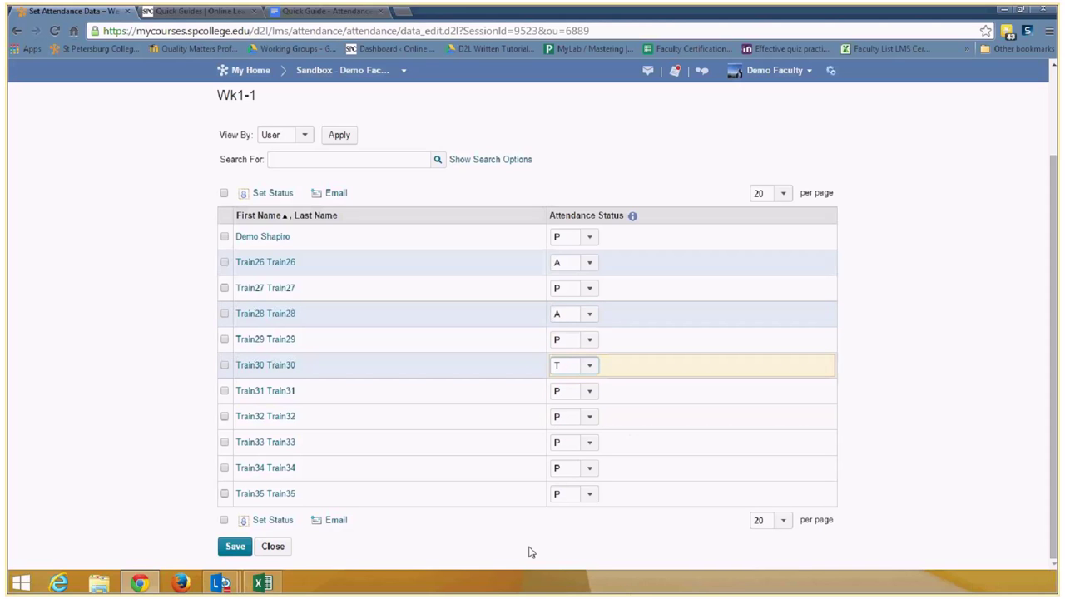
{"action": "left_click", "coordinate": [233, 548]}
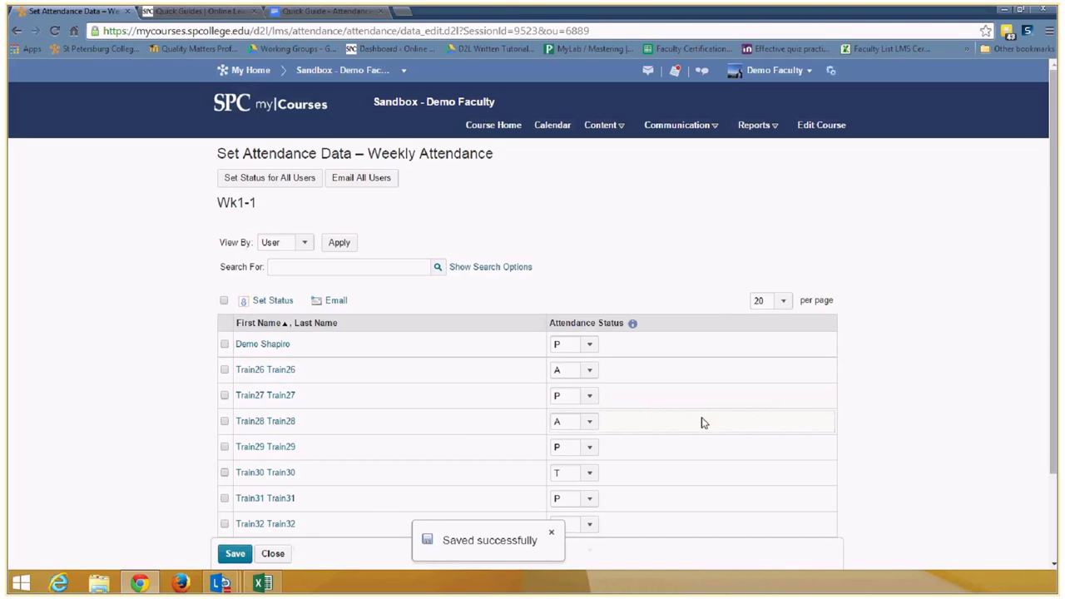
Close the Wk1-1 entry and inspect the expanded search options for the Weekly Attendance data, hiding them again.
{"action": "left_click", "coordinate": [273, 555]}
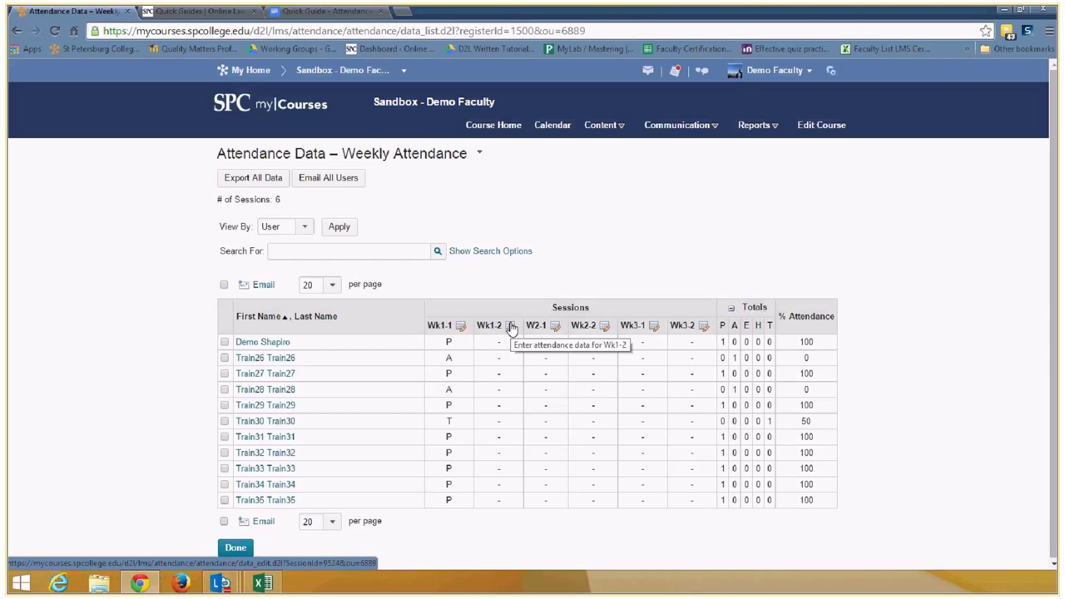
{"action": "left_click", "coordinate": [476, 255]}
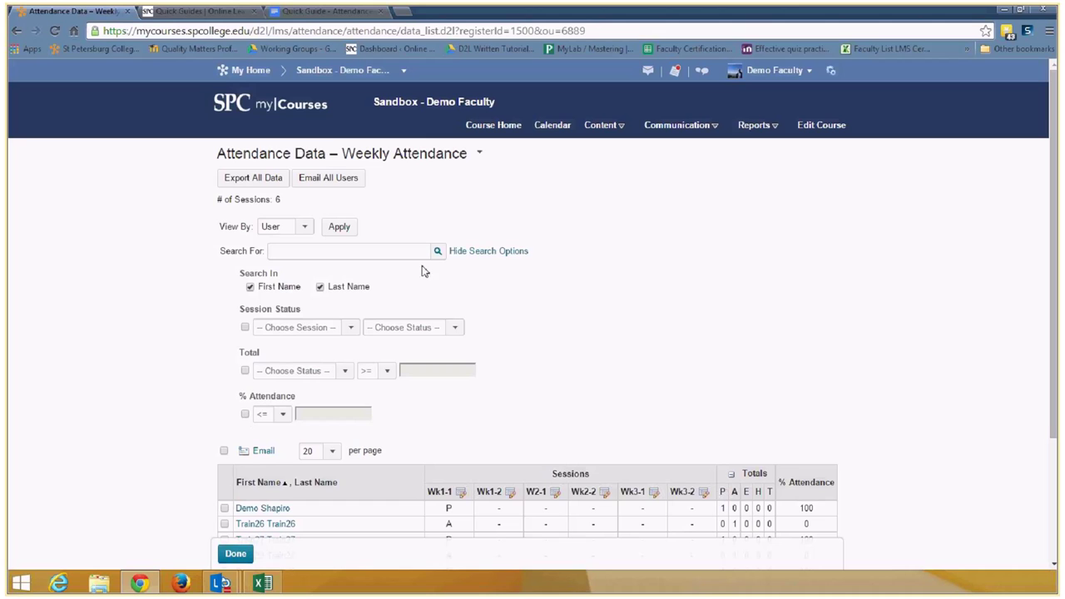
{"action": "left_click", "coordinate": [471, 252]}
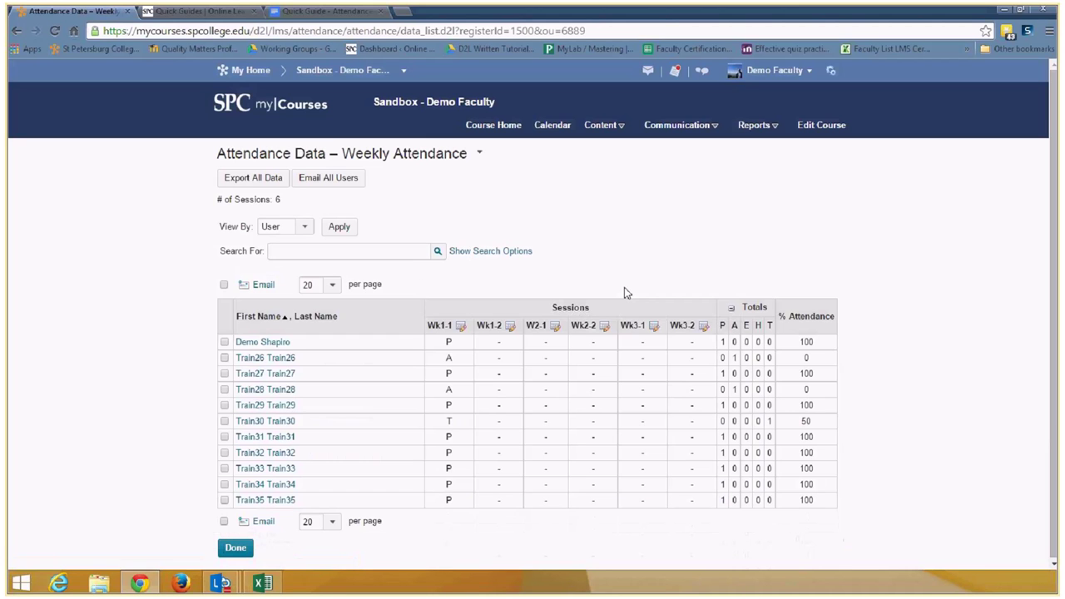
Leave the attendance data, read the alternate uses in the Quick Guide - Attendance Tool document, and return to the MyCourses register list.
{"action": "left_click", "coordinate": [234, 551]}
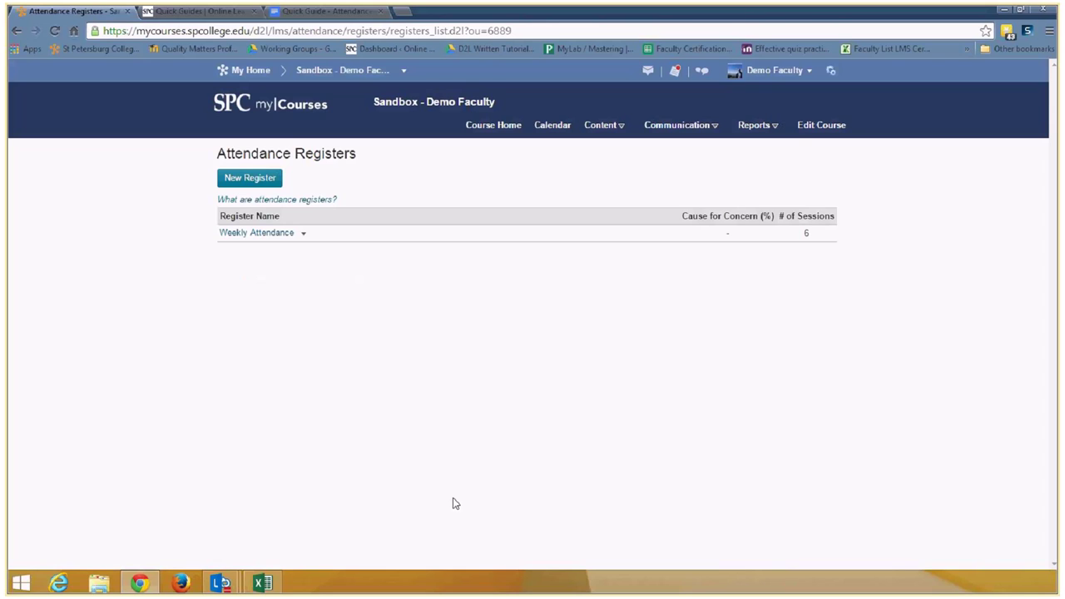
{"action": "left_click", "coordinate": [325, 13]}
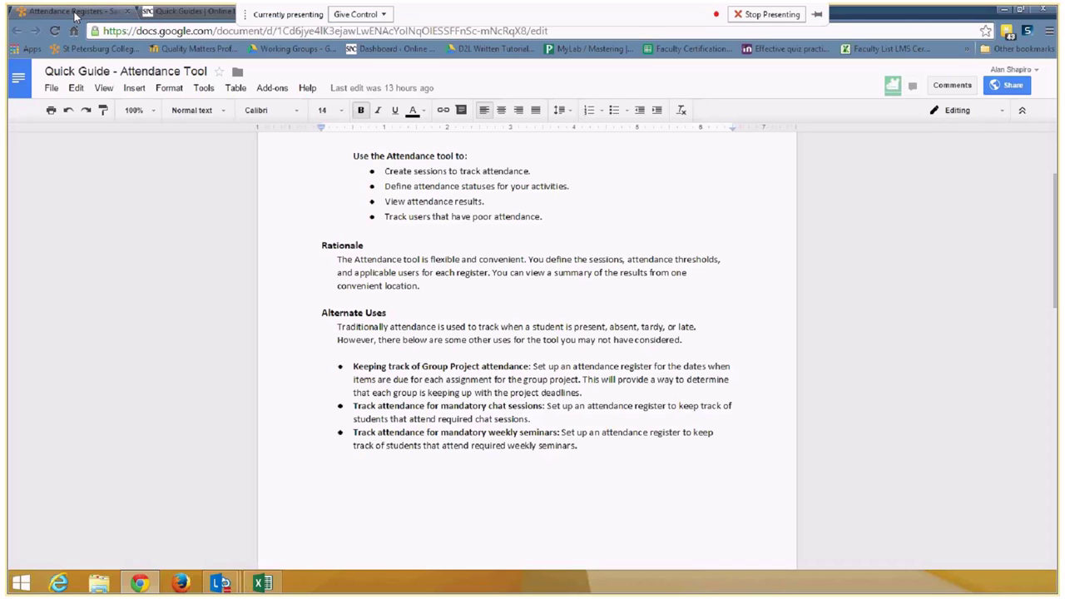
{"action": "key", "text": "ctrl+1"}
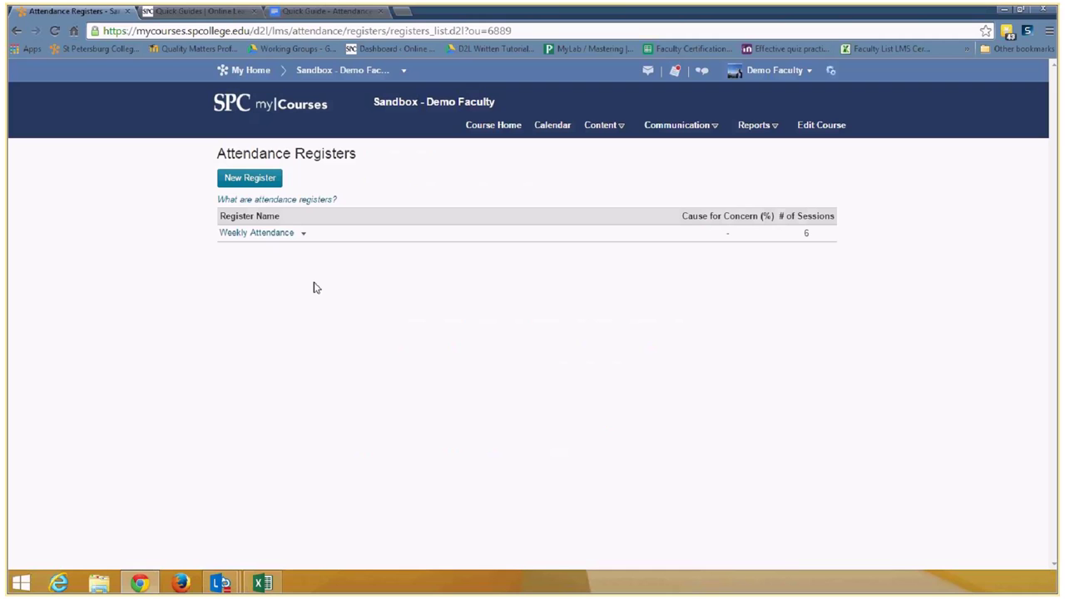
Open the Weekly Attendance data and examine Train30's Wk1-1 status, tardy total and attendance percentage.
{"action": "left_click", "coordinate": [278, 236]}
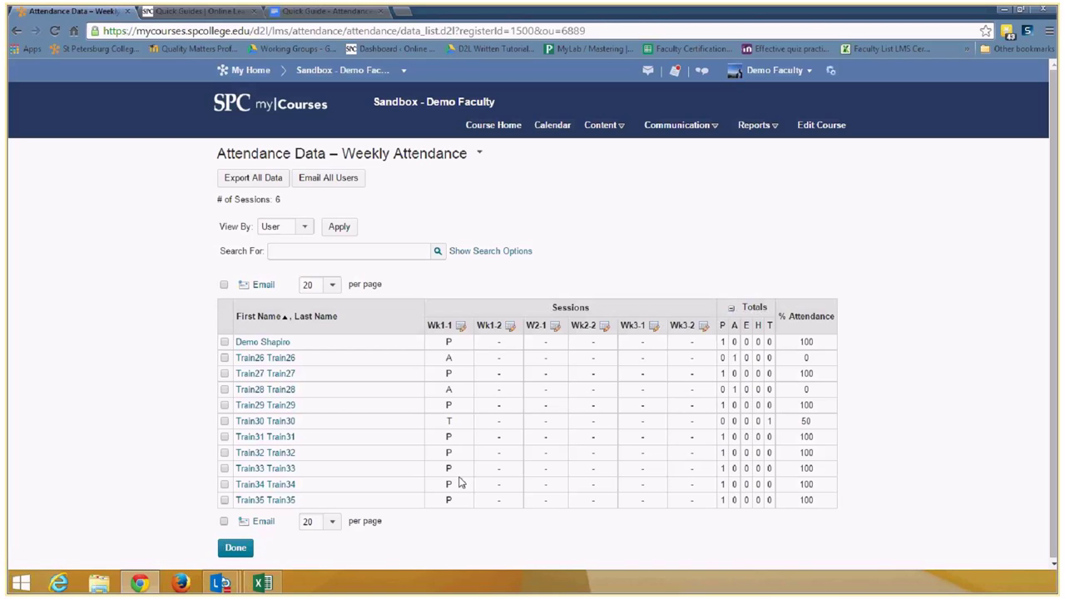
{"action": "double_click", "coordinate": [447, 421]}
{"action": "double_click", "coordinate": [769, 421]}
{"action": "left_click", "coordinate": [771, 425]}
{"action": "double_click", "coordinate": [770, 423]}
{"action": "left_click", "coordinate": [811, 424]}
{"action": "double_click", "coordinate": [810, 421]}
Open attendance entry for session Wk1-2, set Train30's status to T, and save it.
{"action": "left_click", "coordinate": [511, 327]}
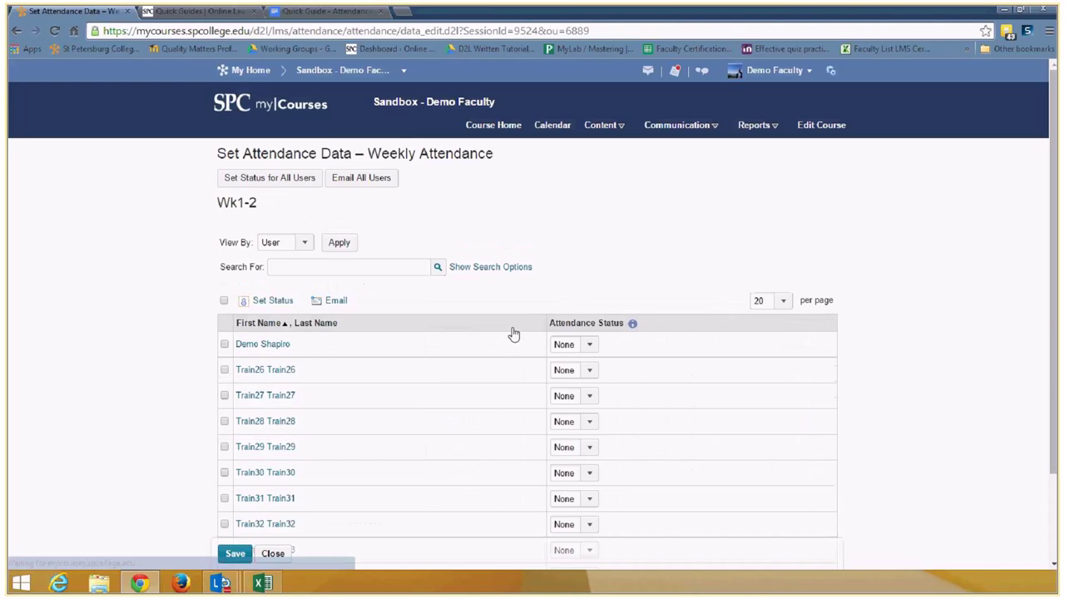
{"action": "left_click", "coordinate": [272, 554]}
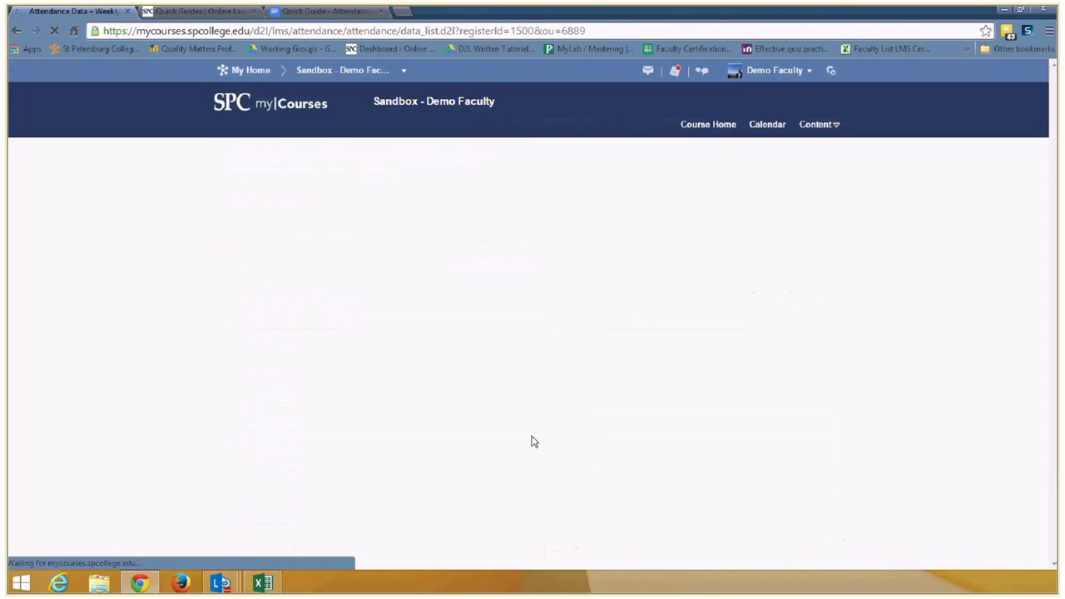
{"action": "left_click", "coordinate": [510, 328]}
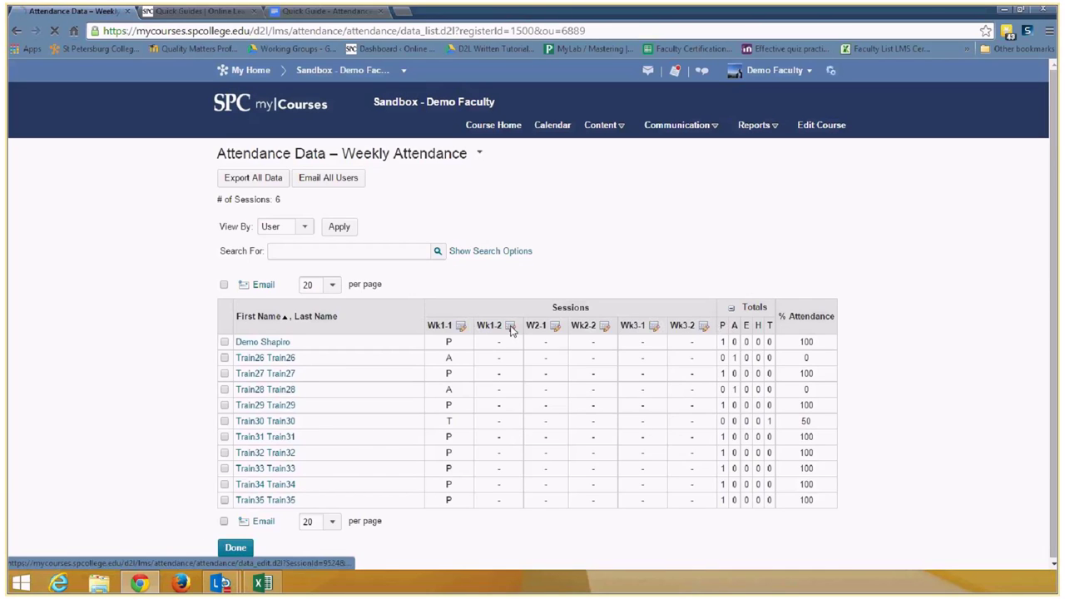
{"action": "left_click", "coordinate": [587, 472]}
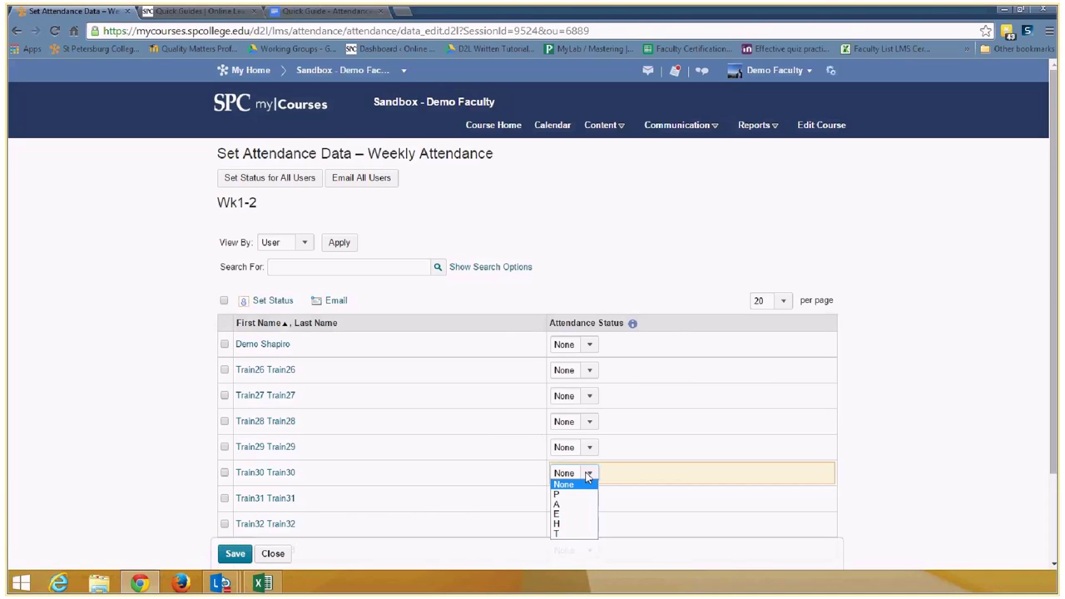
{"action": "left_click", "coordinate": [582, 533]}
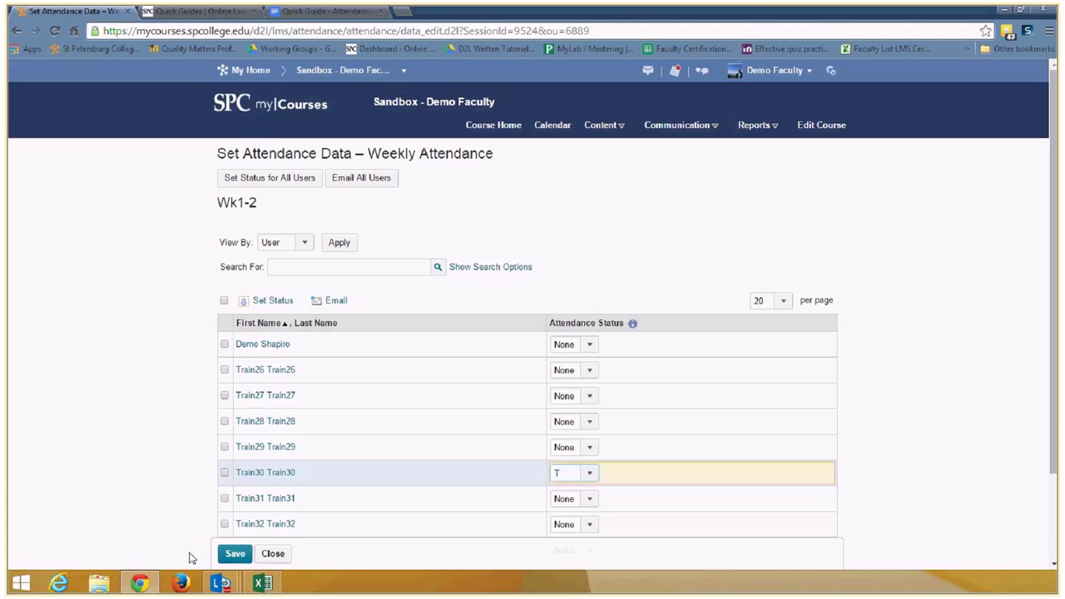
{"action": "left_click", "coordinate": [236, 554]}
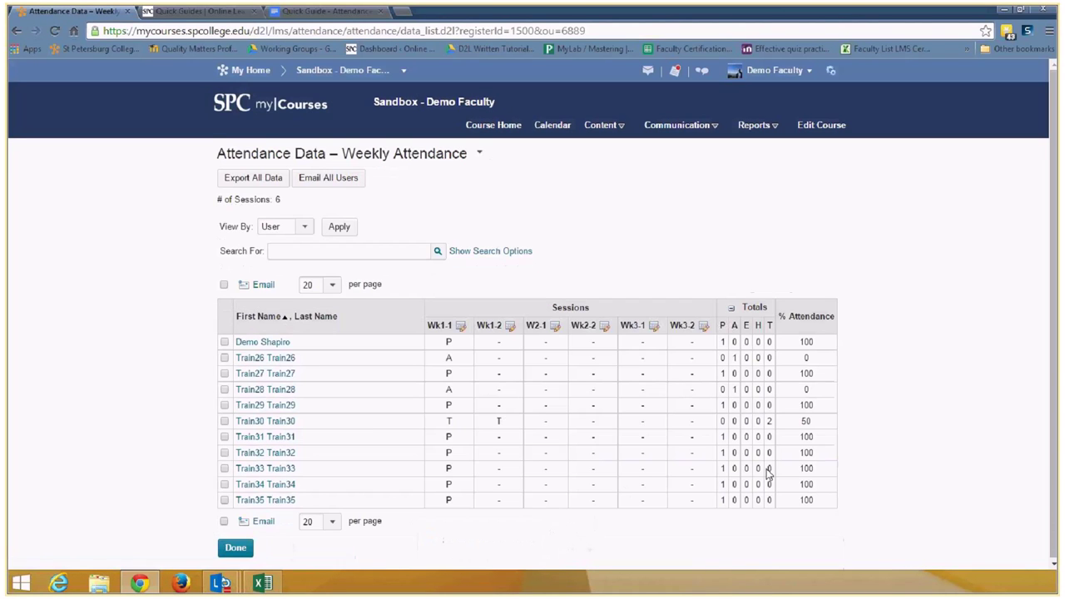
Check Train30's tardy total, review the attendance scheme's status definitions from the Wk1-1 entry, and return to the attendance data.
{"action": "double_click", "coordinate": [770, 422]}
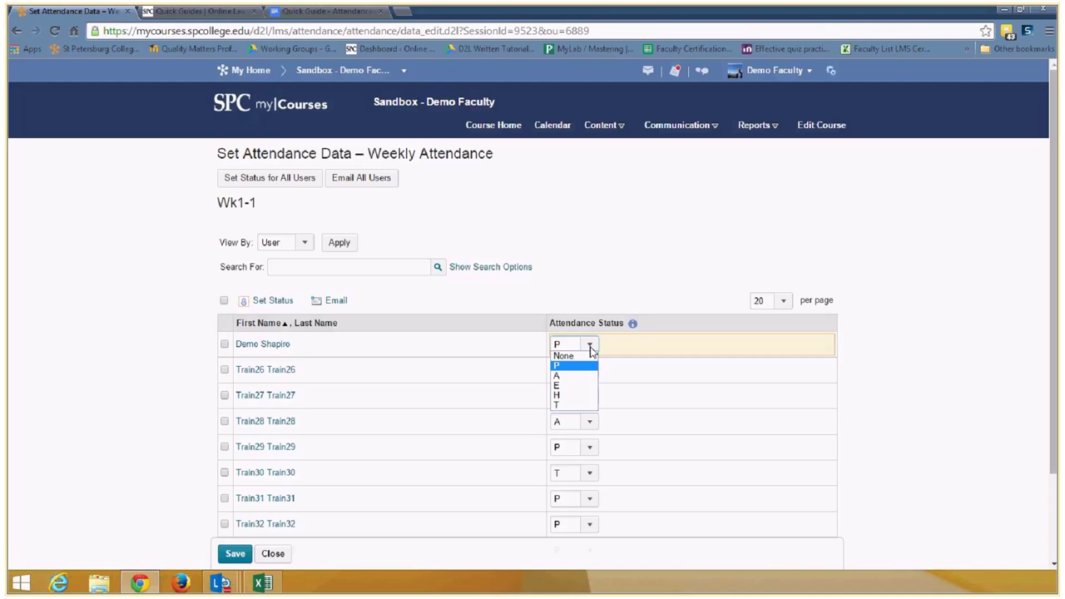
{"action": "left_click", "coordinate": [590, 348]}
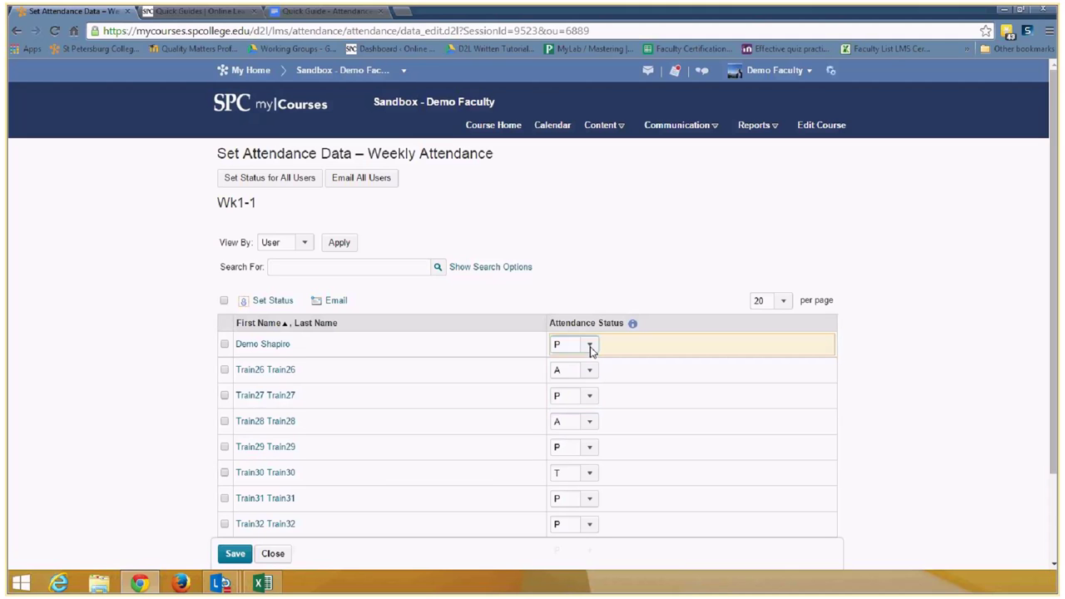
{"action": "left_click_drag", "start_coordinate": [279, 556], "coordinate": [448, 487]}
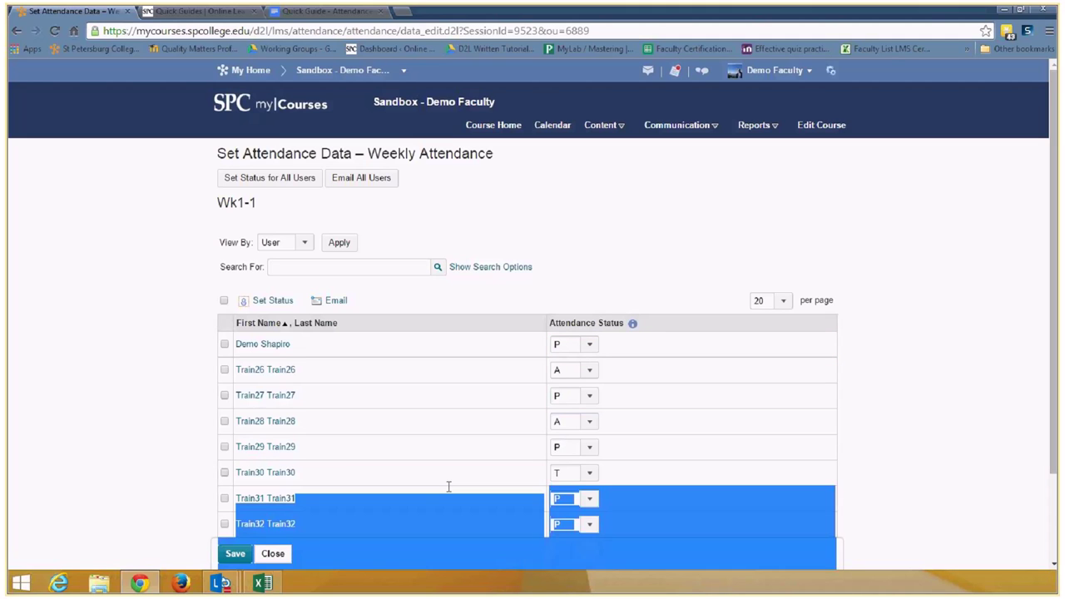
{"action": "left_click", "coordinate": [635, 366]}
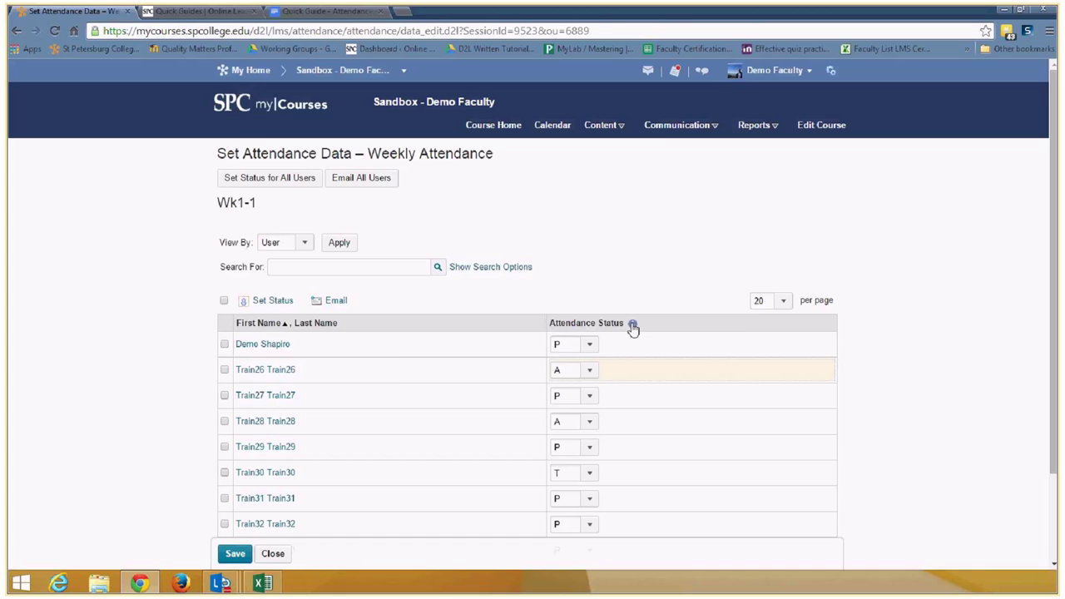
{"action": "left_click", "coordinate": [633, 325]}
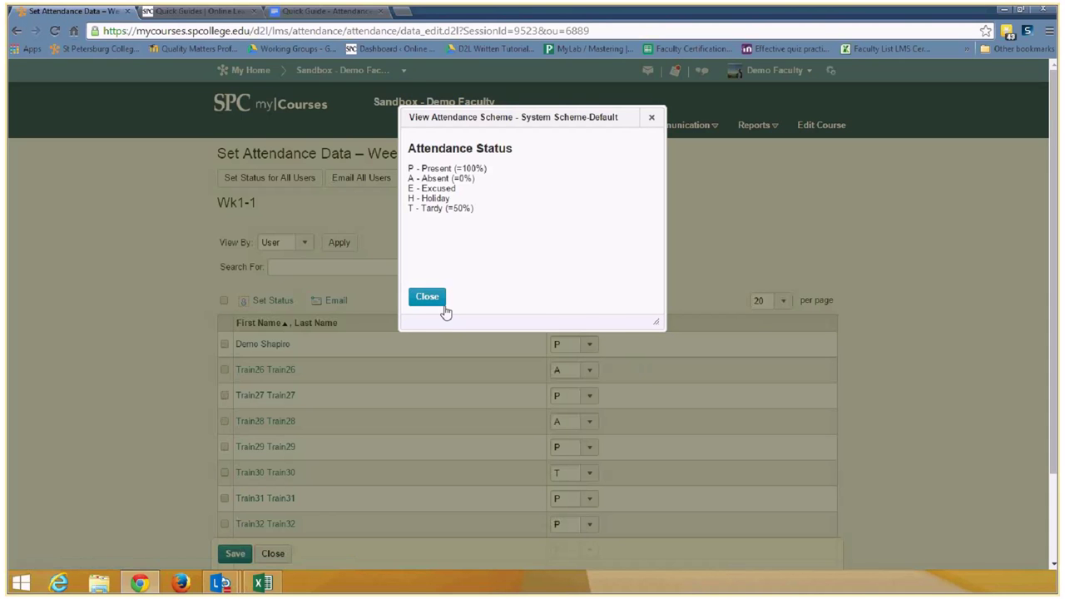
{"action": "left_click", "coordinate": [427, 297]}
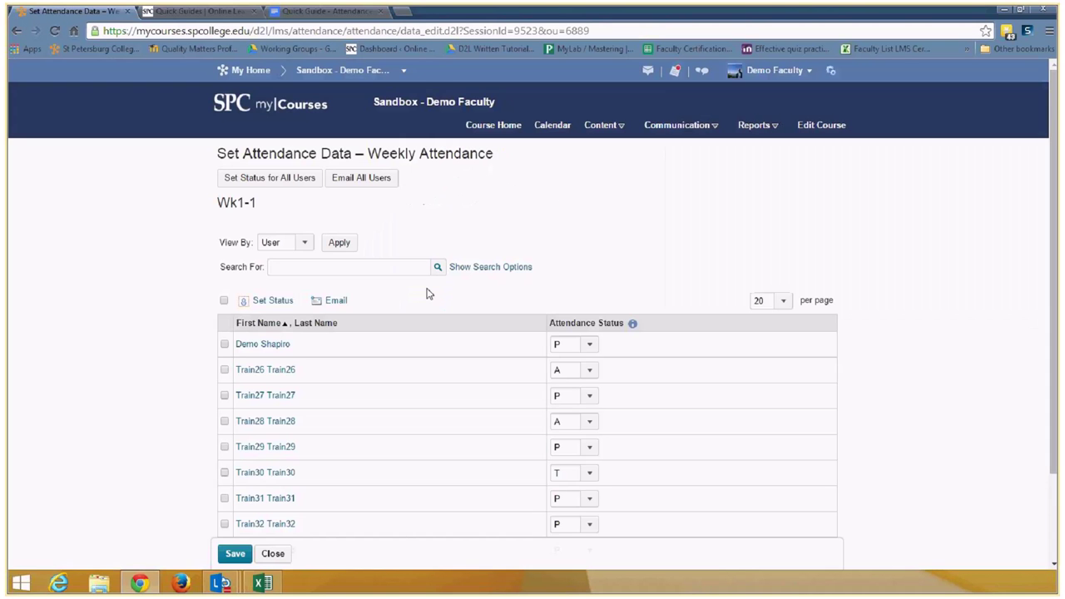
{"action": "left_click", "coordinate": [275, 553]}
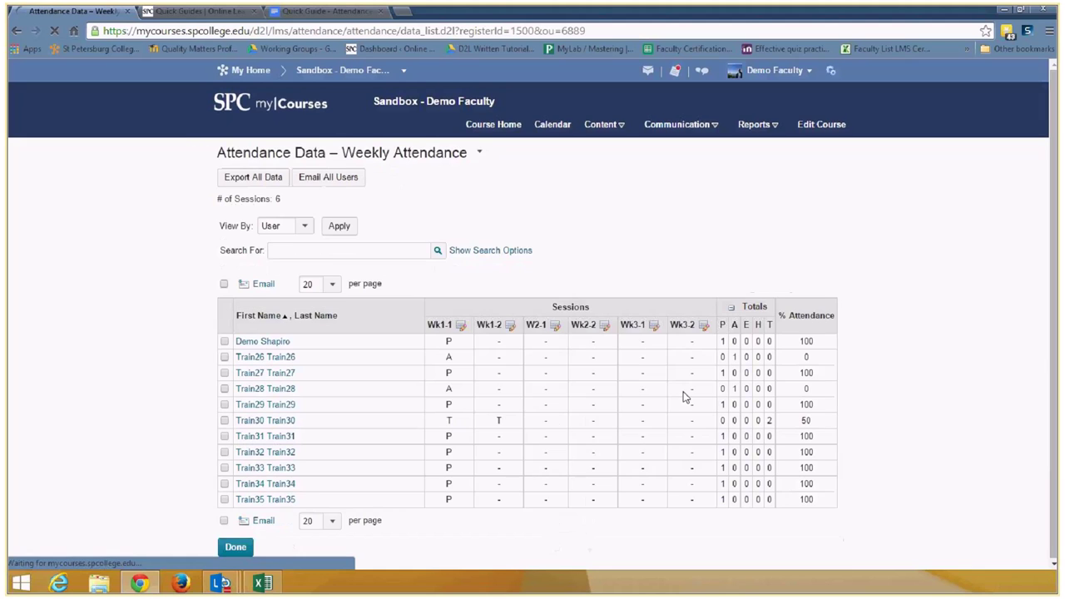